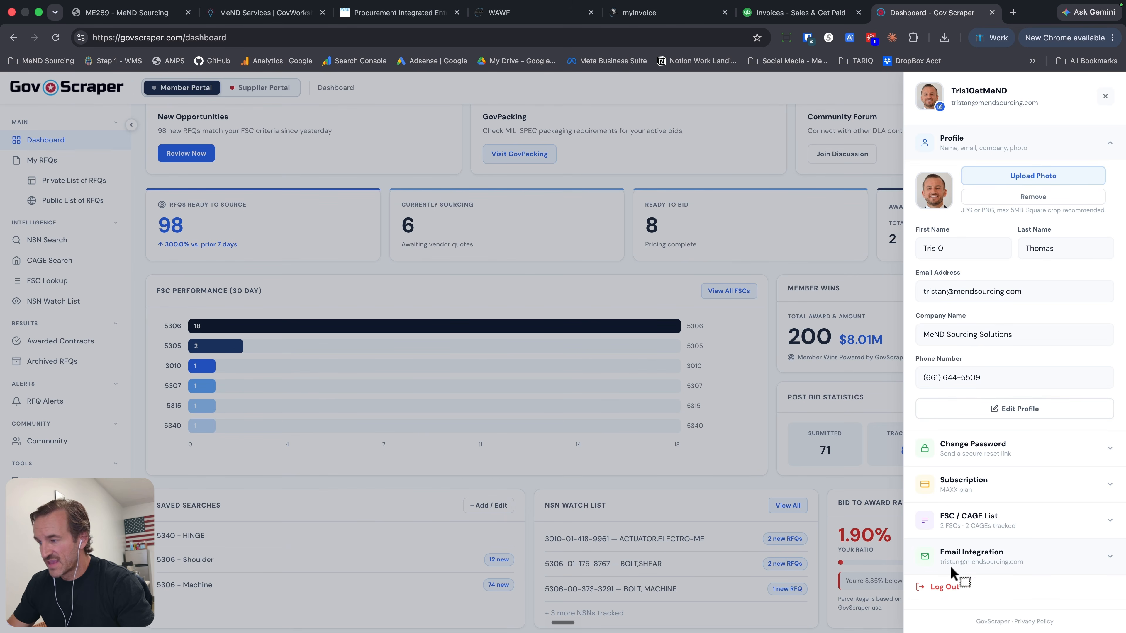
- Open the Email Integration management page from the account profile and show the mailbox connection options
{"action": "left_click", "coordinate": [979, 564]}
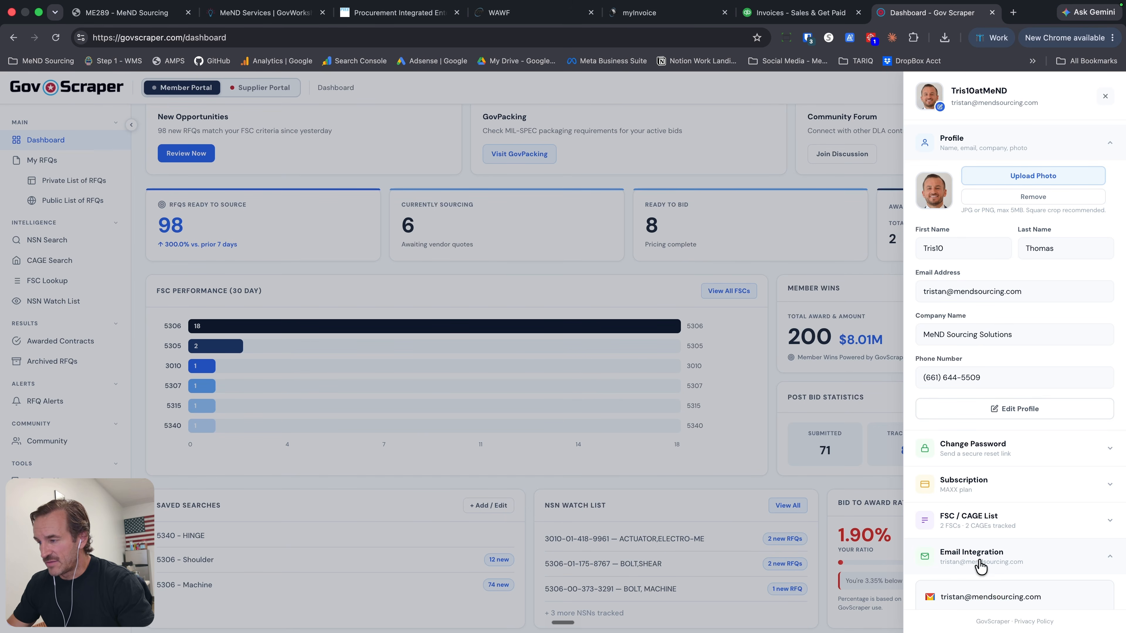
{"action": "scroll", "coordinate": [980, 564], "scroll_direction": "down", "scroll_amount": 3}
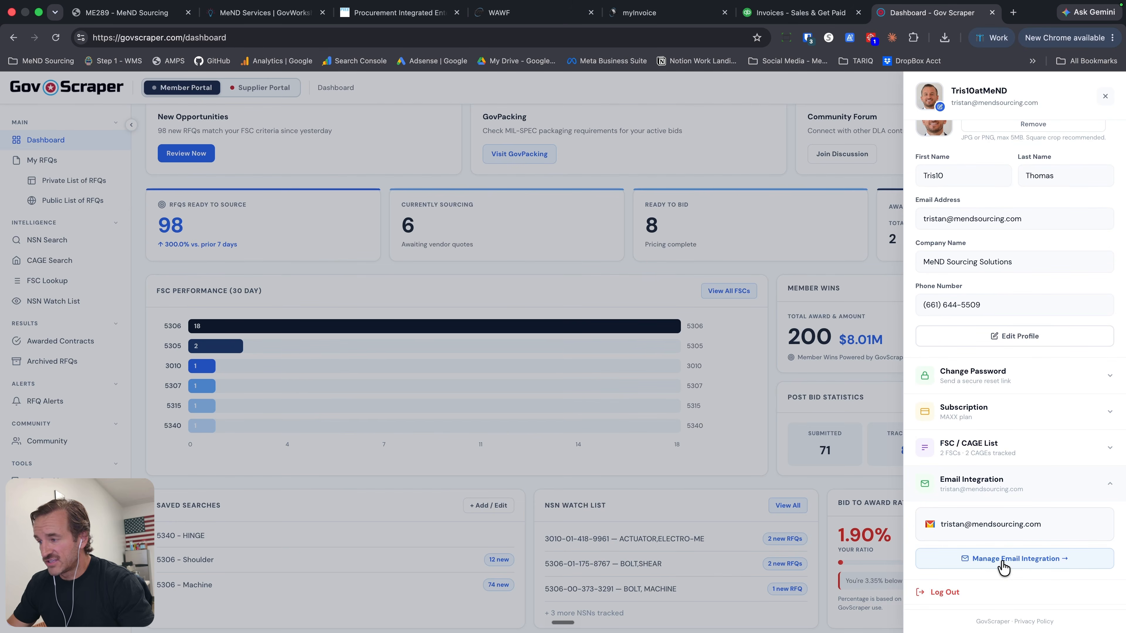
{"action": "left_click", "coordinate": [1003, 559]}
{"action": "left_click", "coordinate": [168, 180]}
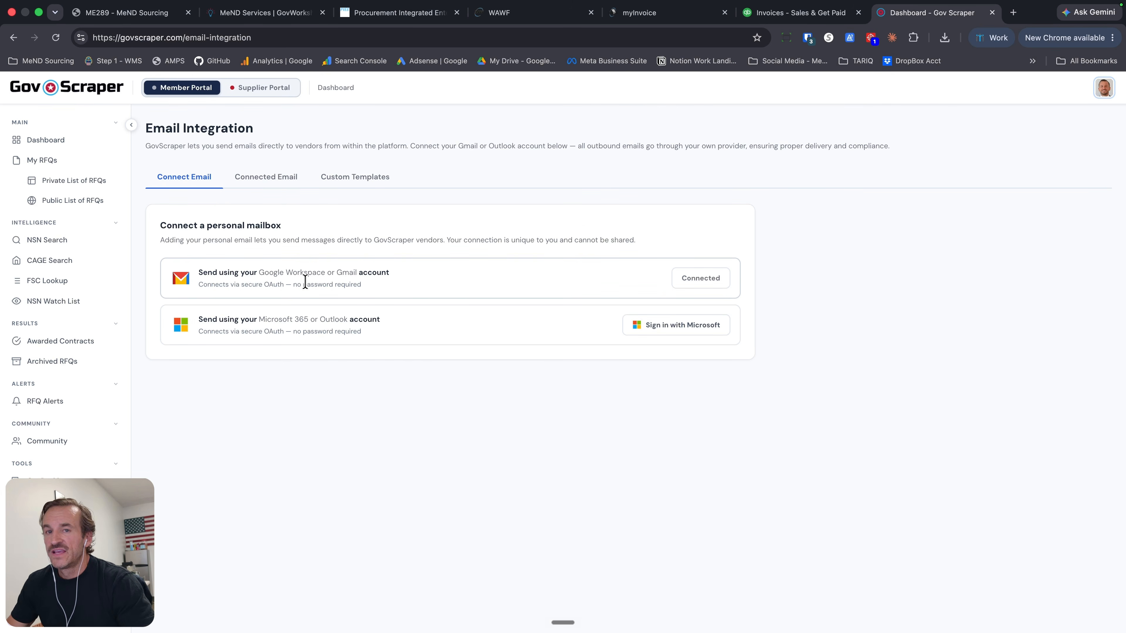
- Show the connected mailbox and open its email signature for editing
{"action": "left_click", "coordinate": [280, 182]}
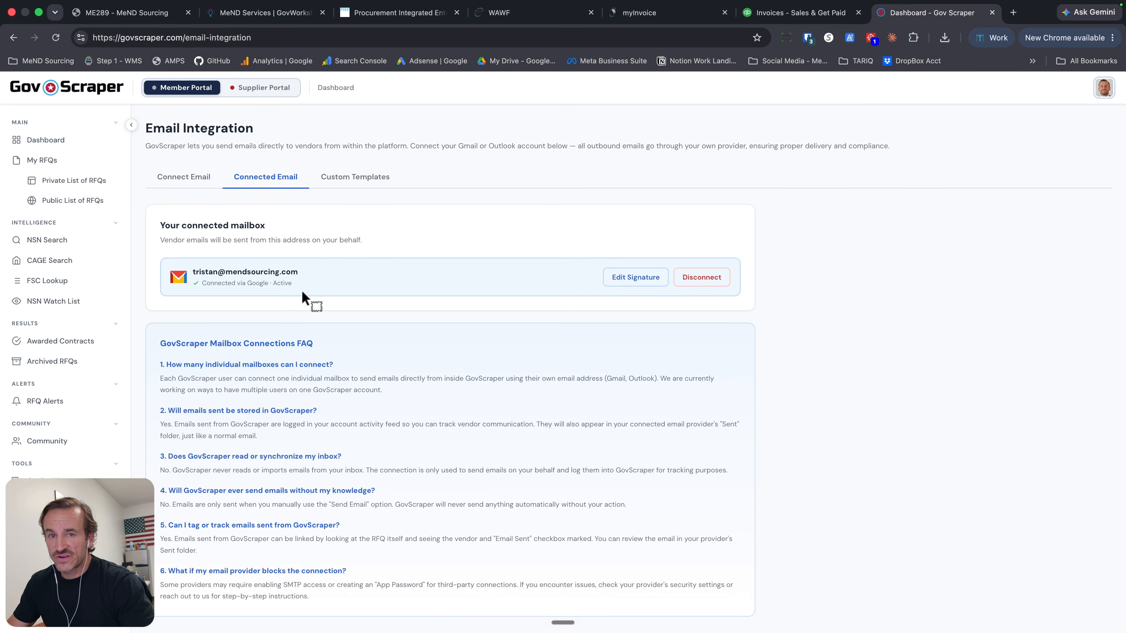
{"action": "scroll", "coordinate": [260, 284], "scroll_direction": "down", "scroll_amount": 2}
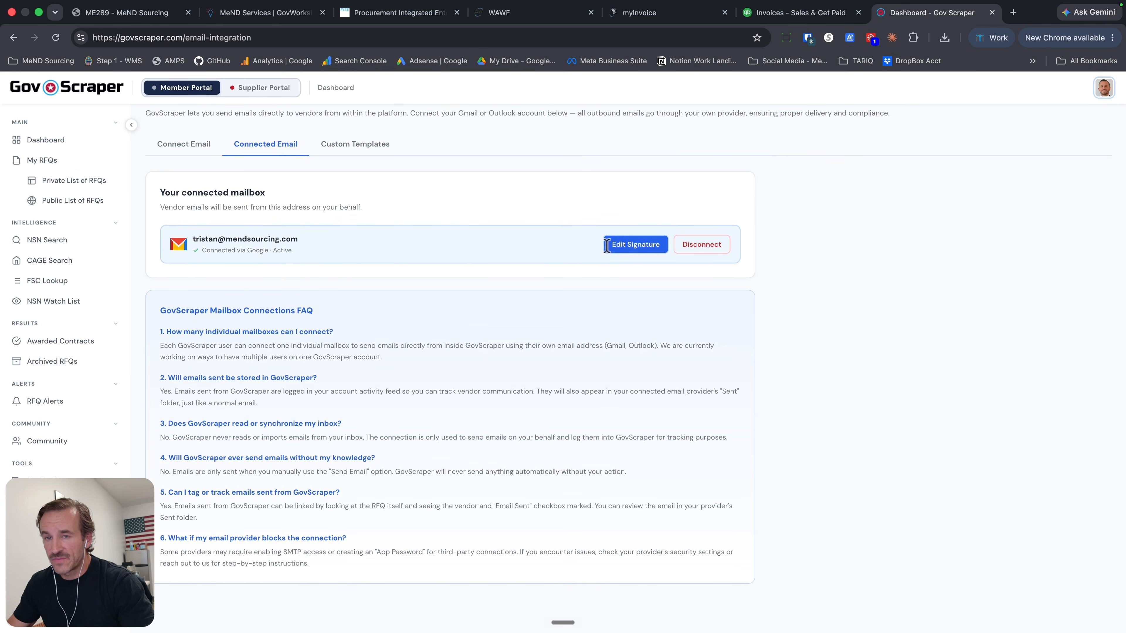
{"action": "left_click", "coordinate": [621, 250]}
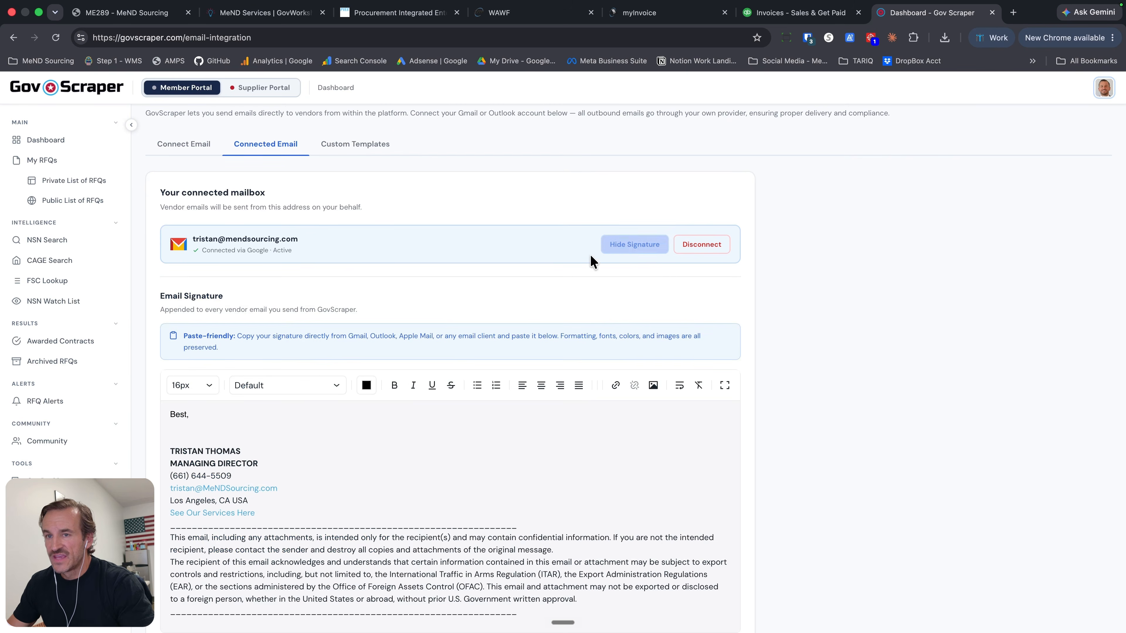
{"action": "left_click", "coordinate": [247, 413]}
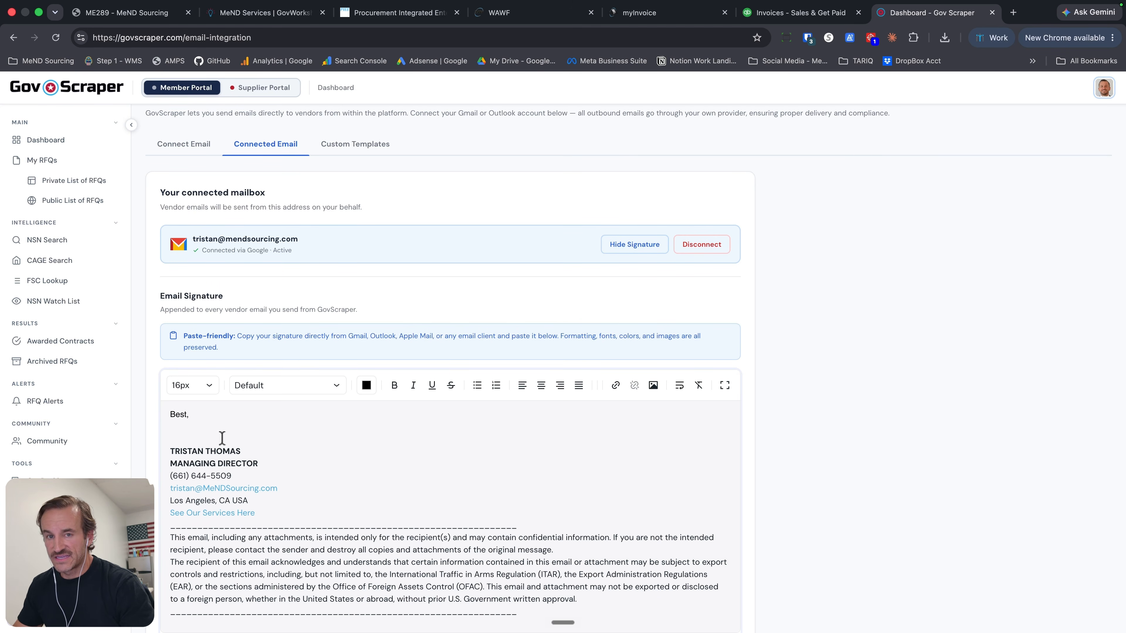
- Look over the email signature and its preview, and save the signature
{"action": "scroll", "coordinate": [310, 488], "scroll_direction": "down", "scroll_amount": 1}
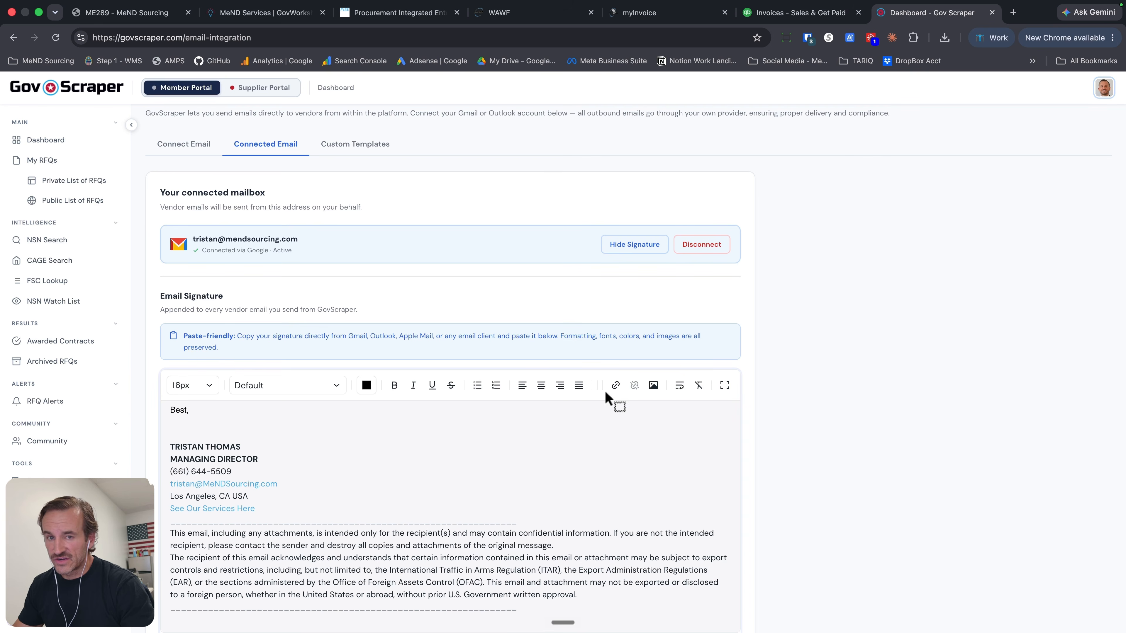
{"action": "scroll", "coordinate": [293, 502], "scroll_direction": "up", "scroll_amount": 1}
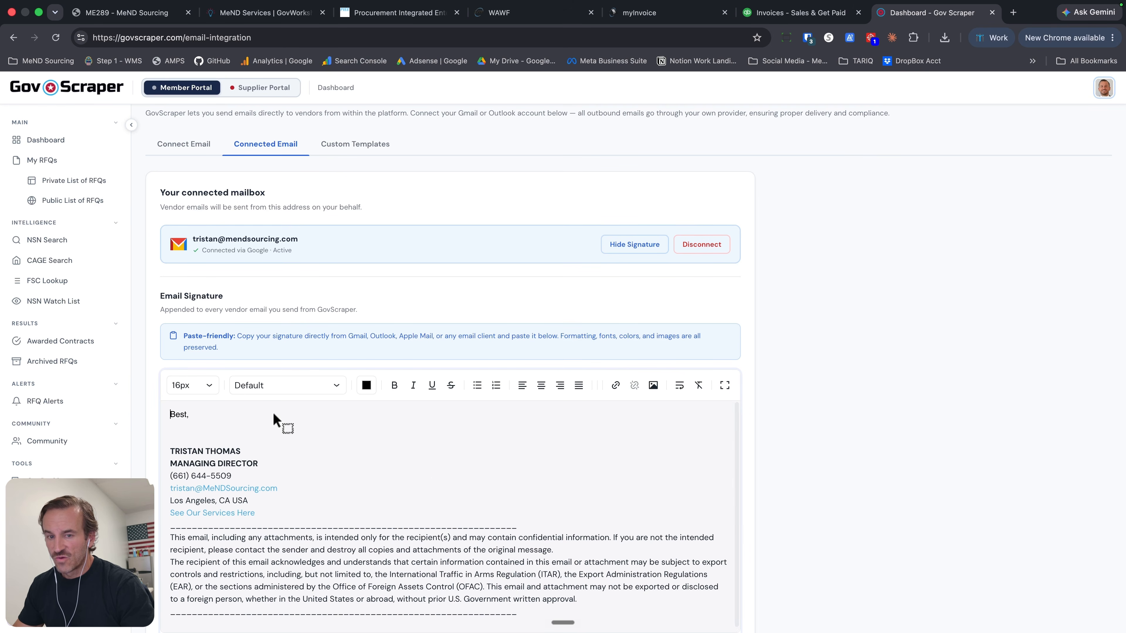
{"action": "scroll", "coordinate": [435, 483], "scroll_direction": "up", "scroll_amount": 1}
{"action": "scroll", "coordinate": [434, 483], "scroll_direction": "down", "scroll_amount": 1}
{"action": "scroll", "coordinate": [435, 483], "scroll_direction": "up", "scroll_amount": 1}
{"action": "scroll", "coordinate": [360, 475], "scroll_direction": "down", "scroll_amount": 10}
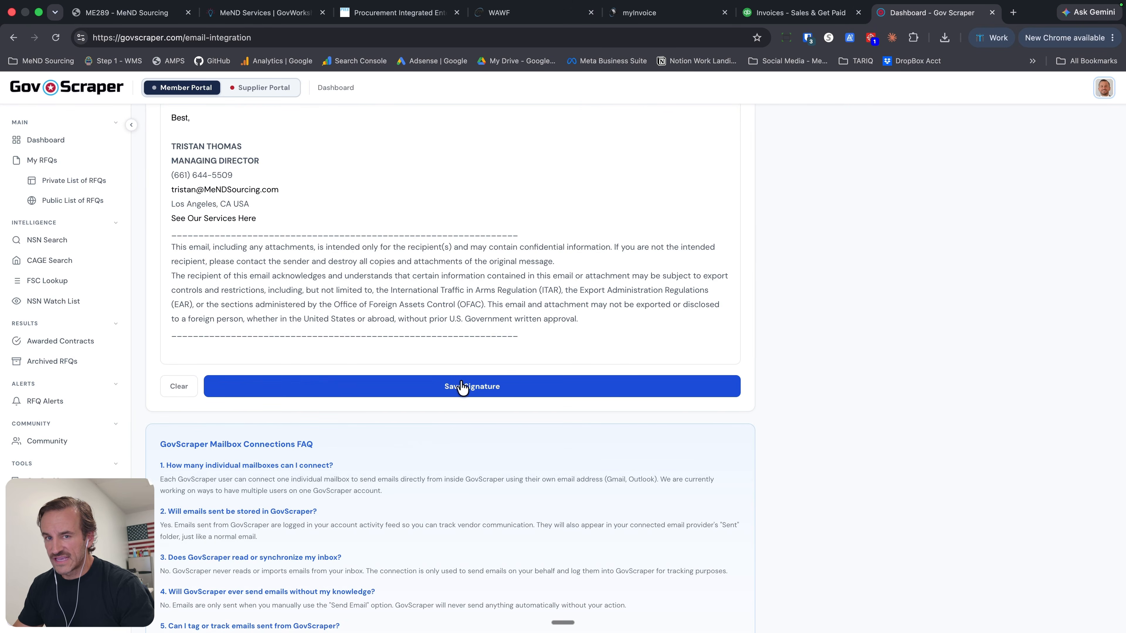
{"action": "left_click", "coordinate": [463, 389]}
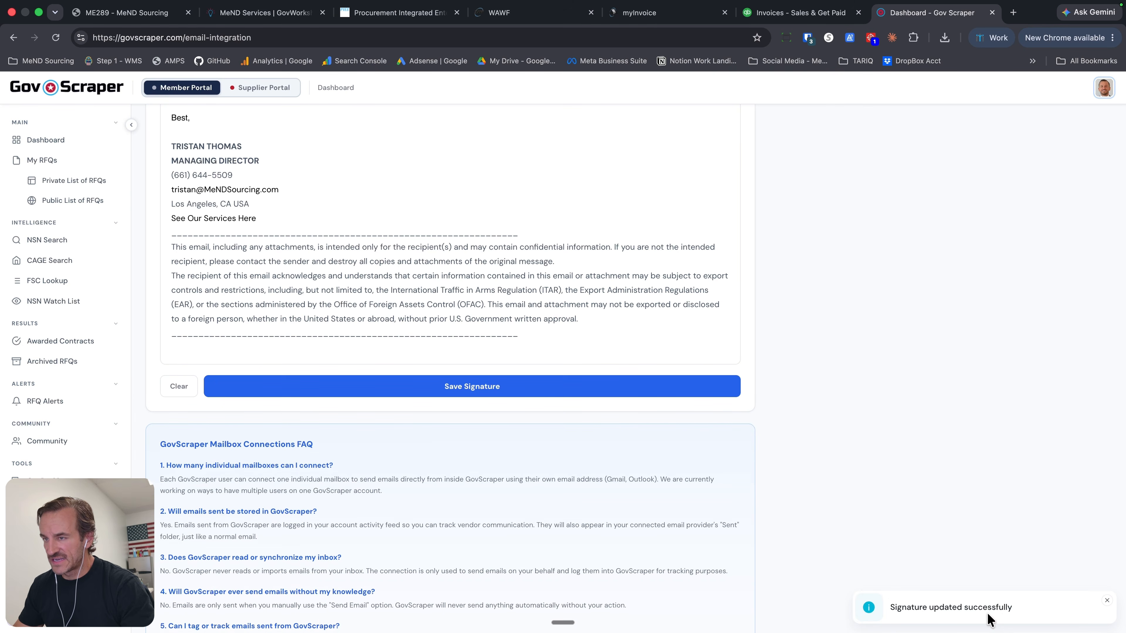
- Go to the custom email templates and start adding a template in the Custom Template 1 slot
{"action": "scroll", "coordinate": [566, 462], "scroll_direction": "up", "scroll_amount": 3}
{"action": "scroll", "coordinate": [359, 512], "scroll_direction": "up", "scroll_amount": 15}
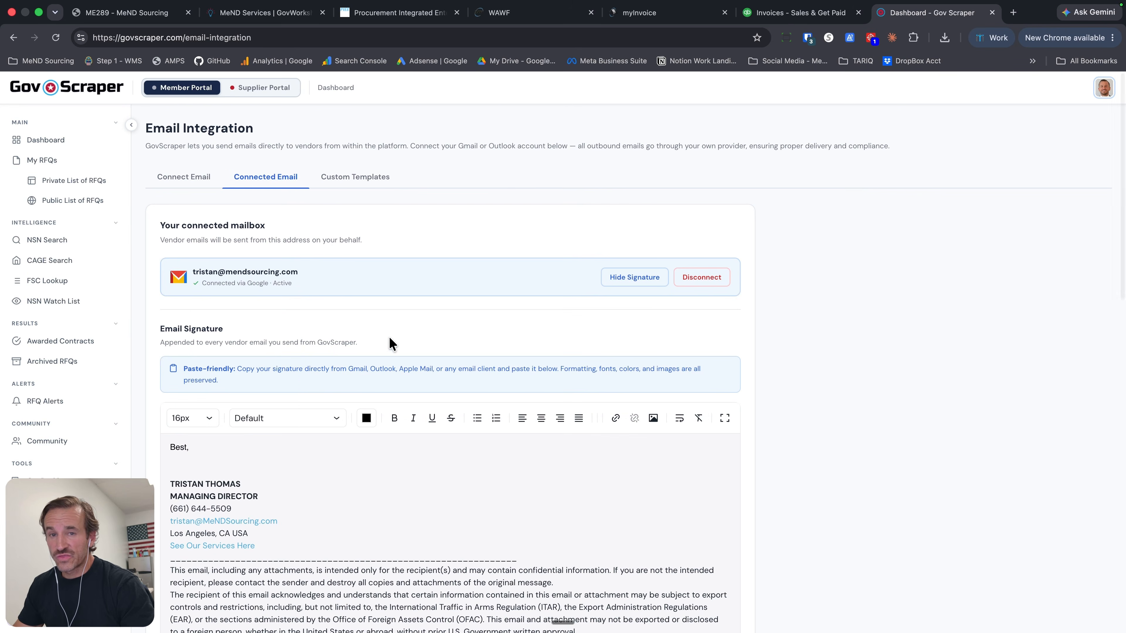
{"action": "left_click", "coordinate": [345, 183]}
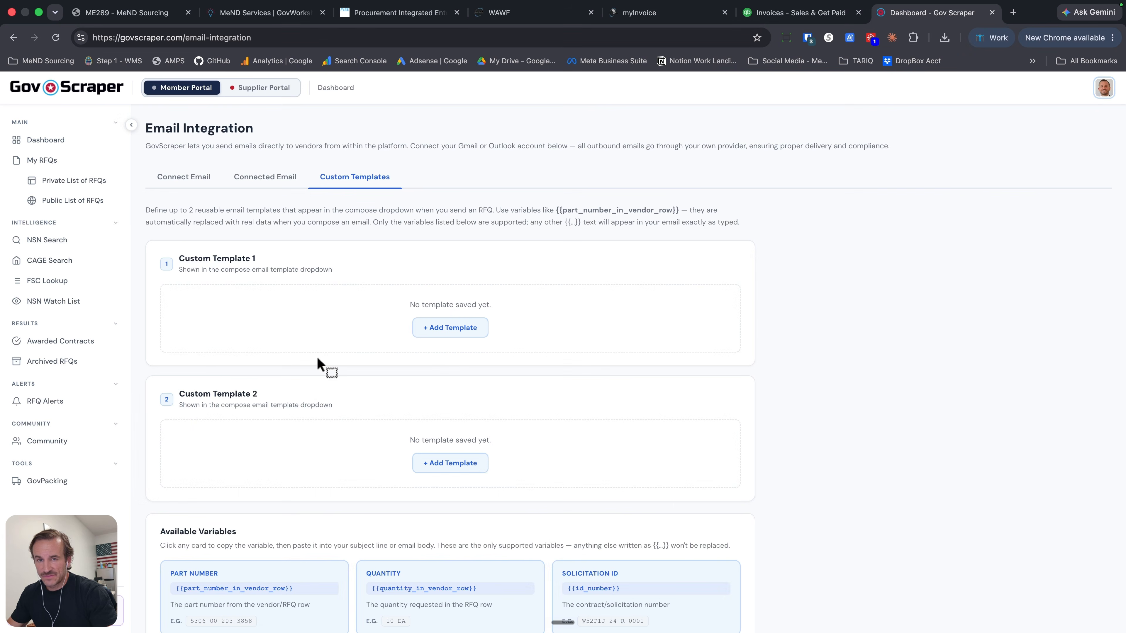
{"action": "left_click", "coordinate": [442, 328]}
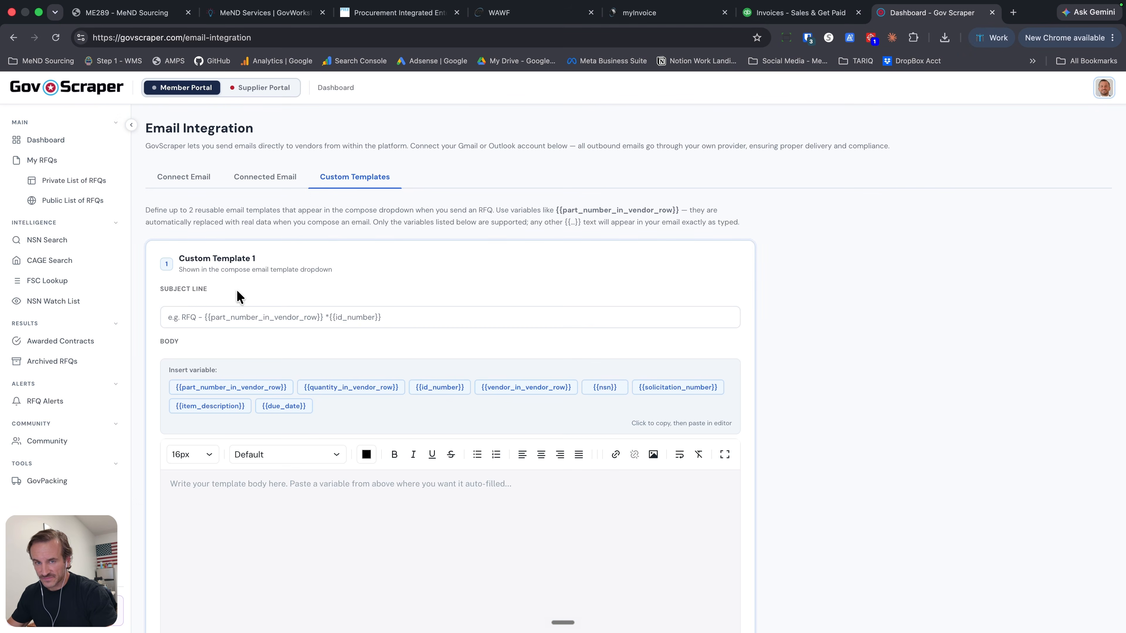
{"action": "scroll", "coordinate": [248, 275], "scroll_direction": "down", "scroll_amount": 2}
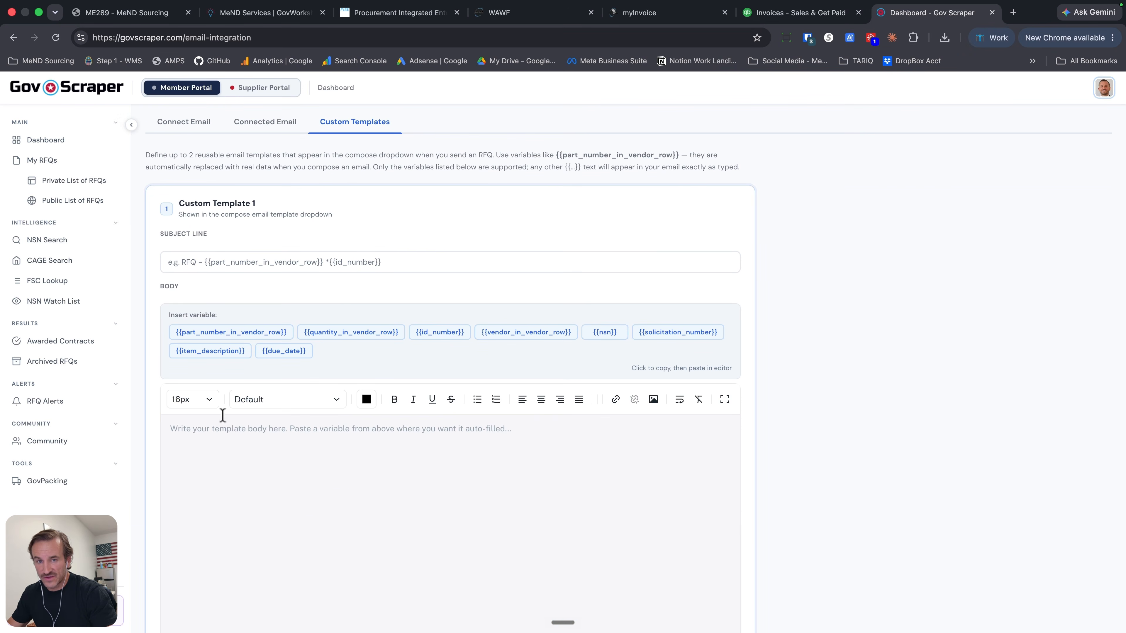
{"action": "scroll", "coordinate": [223, 399], "scroll_direction": "down", "scroll_amount": 2}
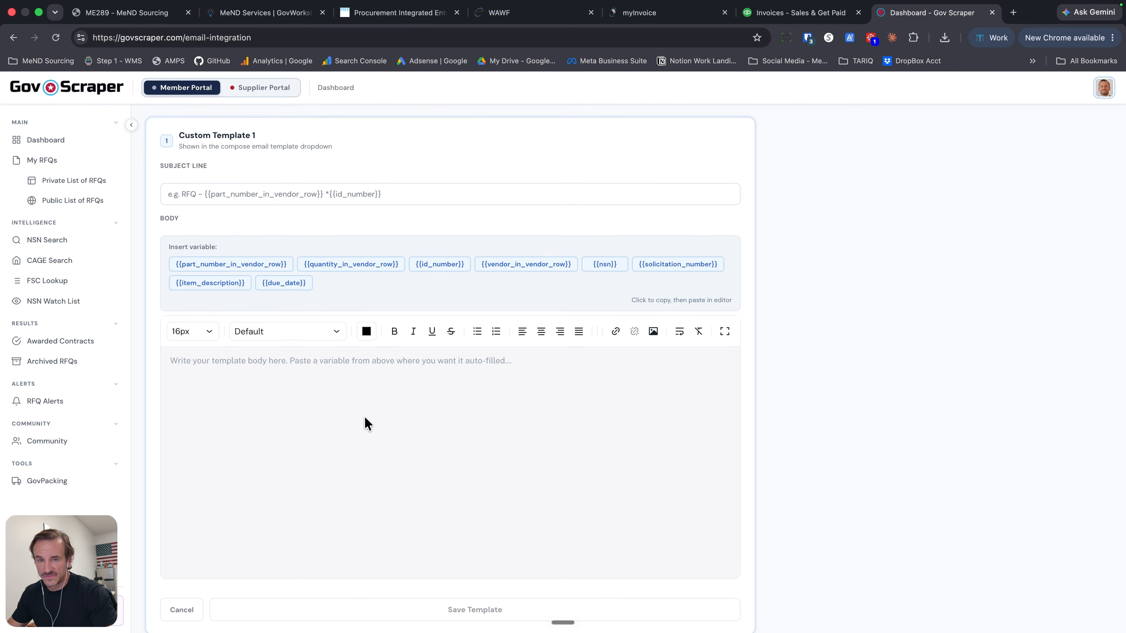
{"action": "scroll", "coordinate": [366, 424], "scroll_direction": "up", "scroll_amount": 1}
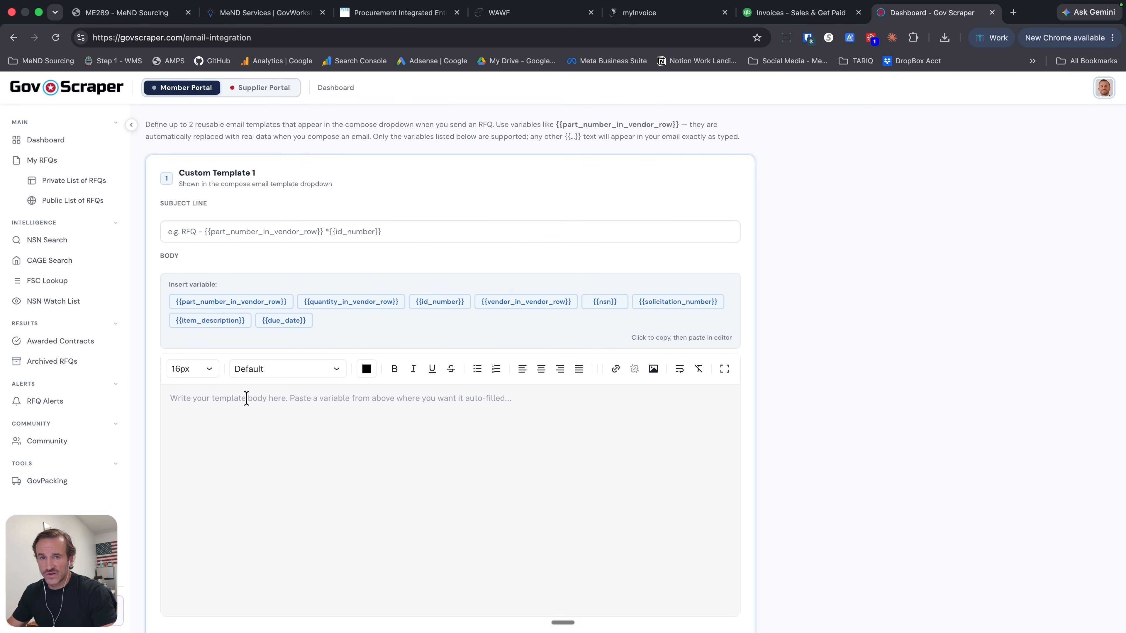
- Enter the subject line "Request for Quote Test {{part_number_in_vendor_row}} -" for Custom Template 1, copying the part number variable from the supplied ones
{"action": "left_click", "coordinate": [184, 228]}
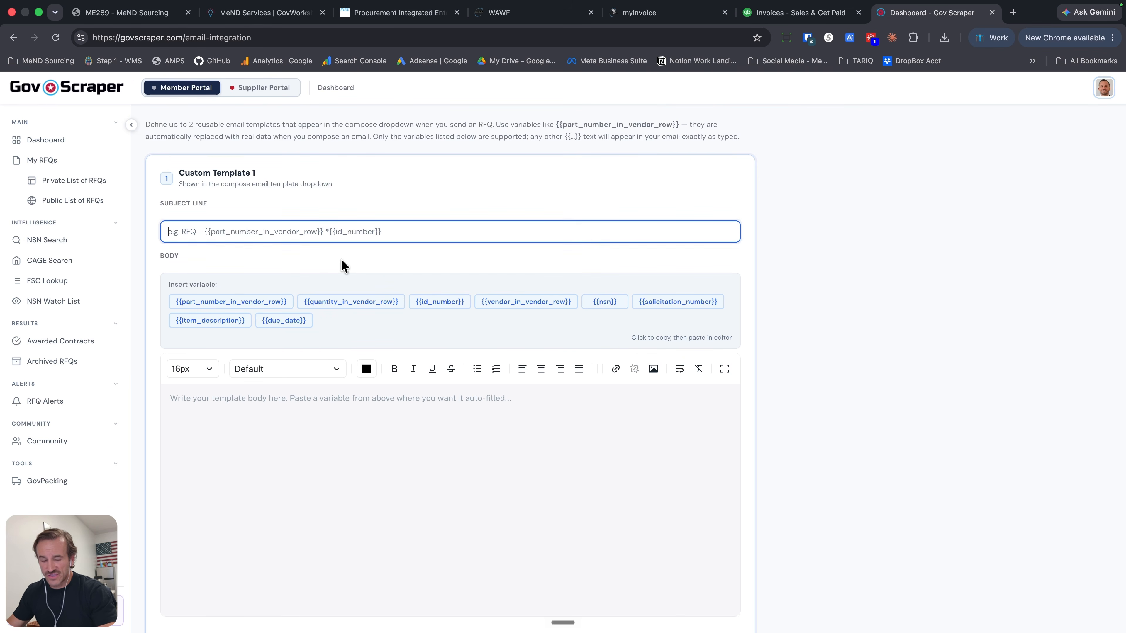
{"action": "type", "text": "Request for Quote Test"}
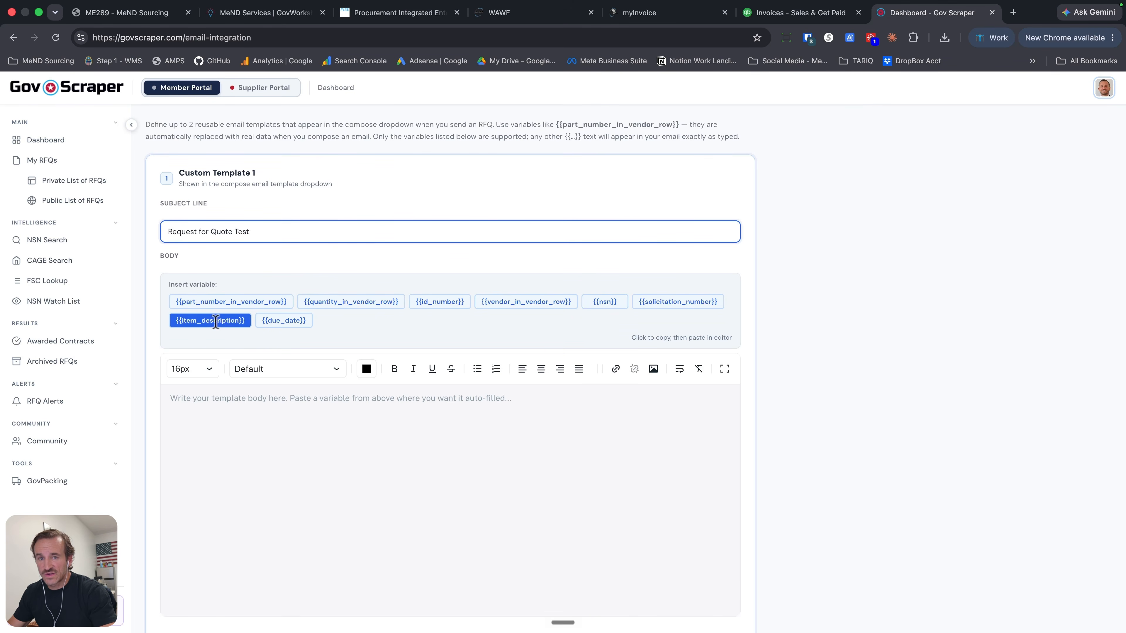
{"action": "left_click", "coordinate": [242, 320]}
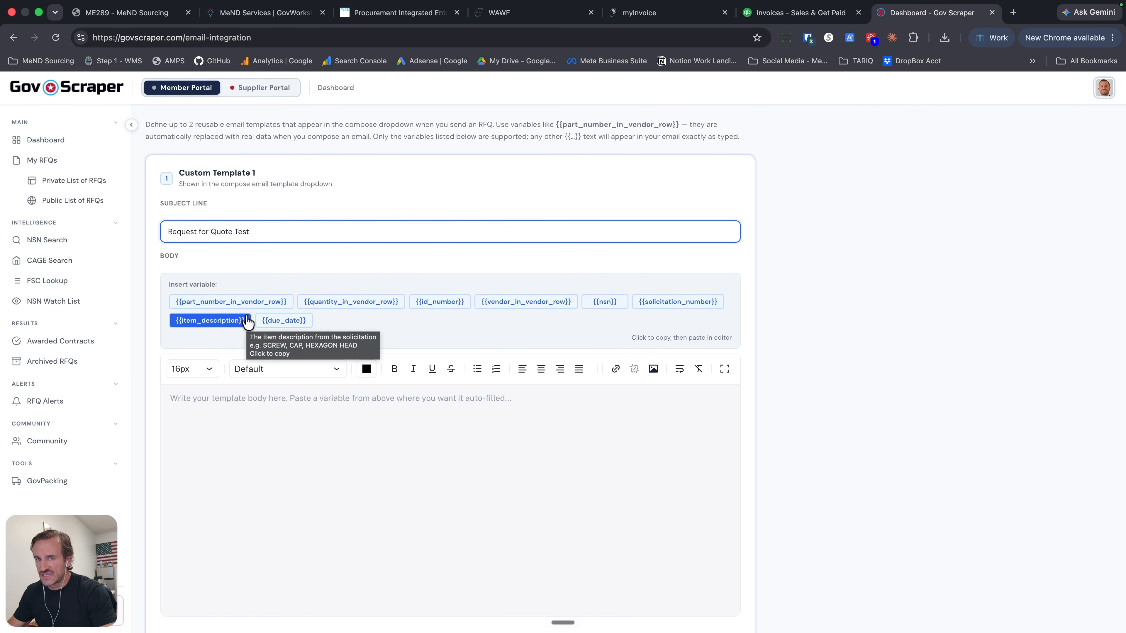
{"action": "left_click", "coordinate": [199, 302]}
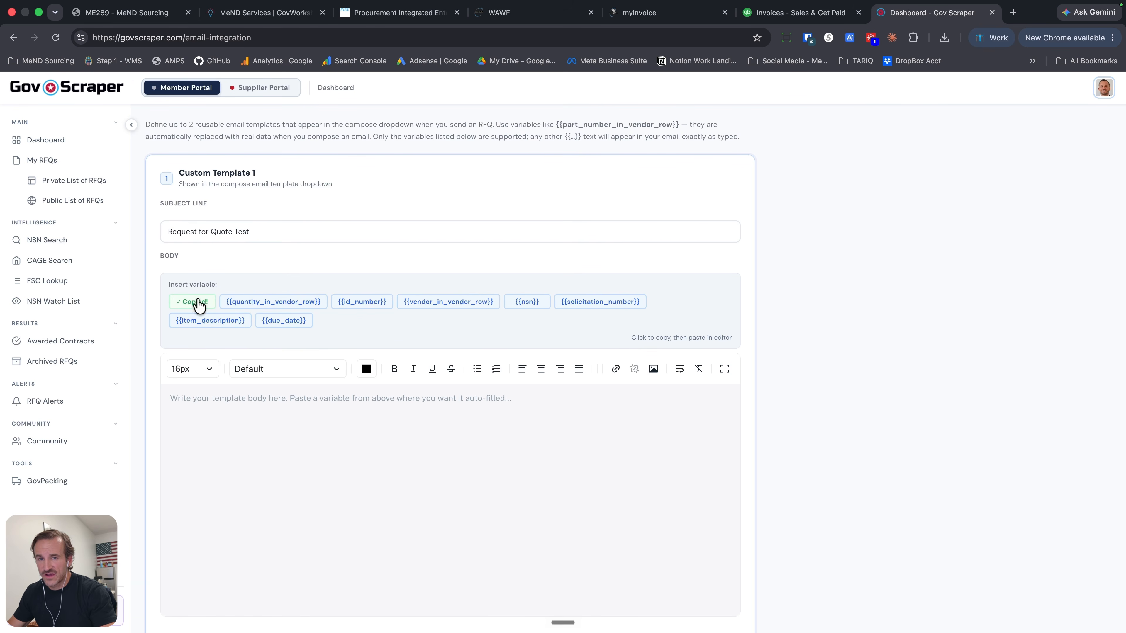
{"action": "left_click", "coordinate": [268, 232]}
{"action": "right_click", "coordinate": [270, 230]}
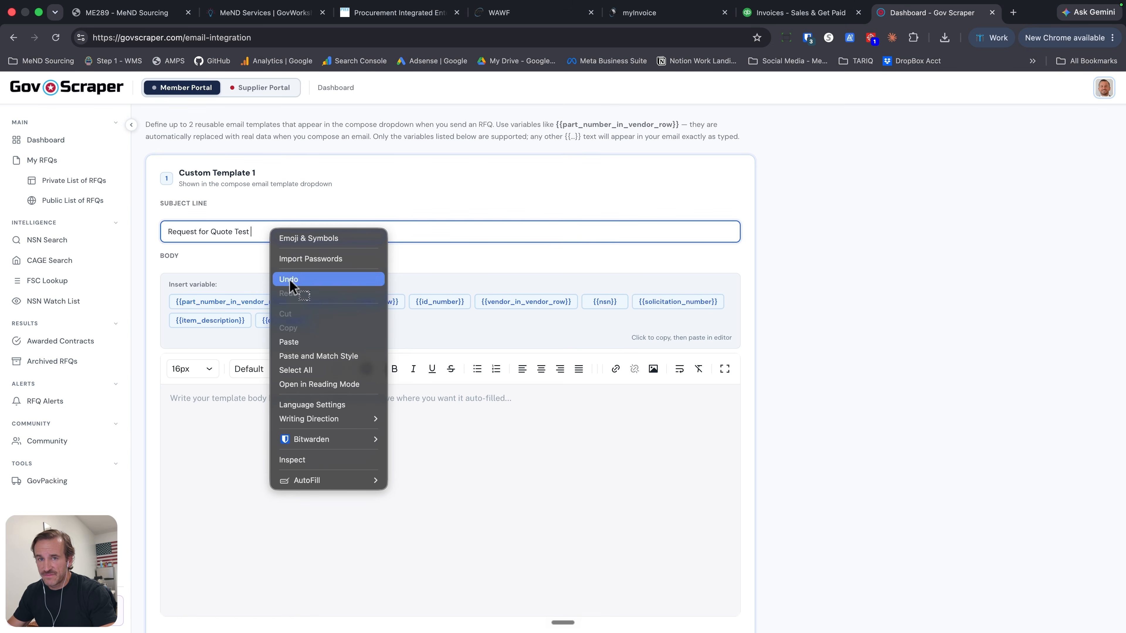
{"action": "left_click", "coordinate": [294, 342]}
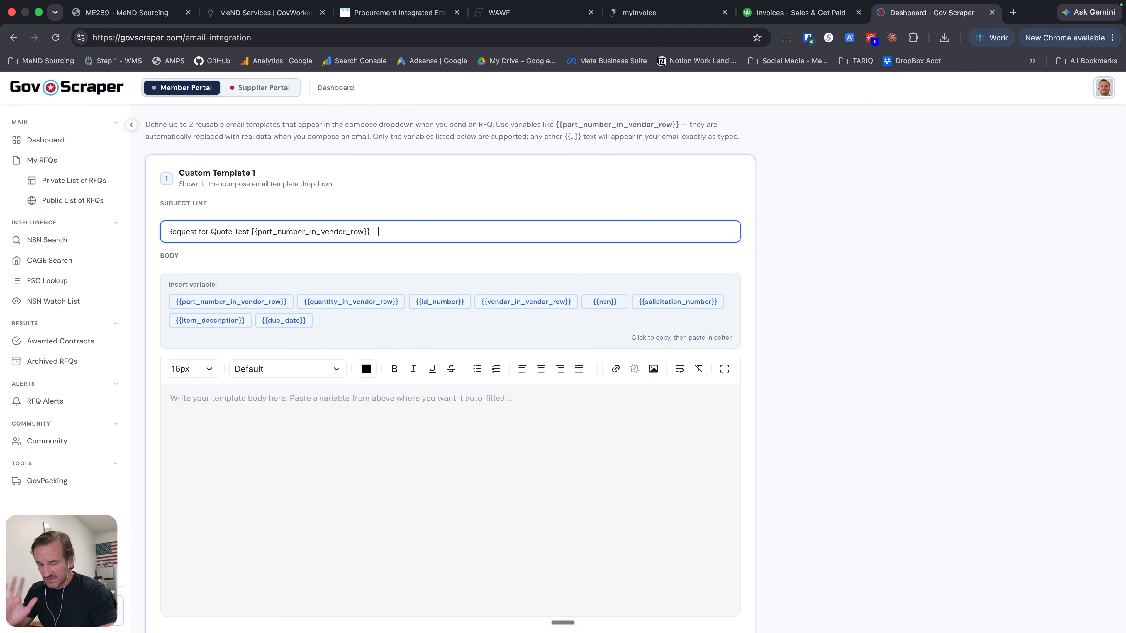
- Append the {{solicitation_number}} variable to the end of the template's subject line
{"action": "left_click", "coordinate": [632, 302]}
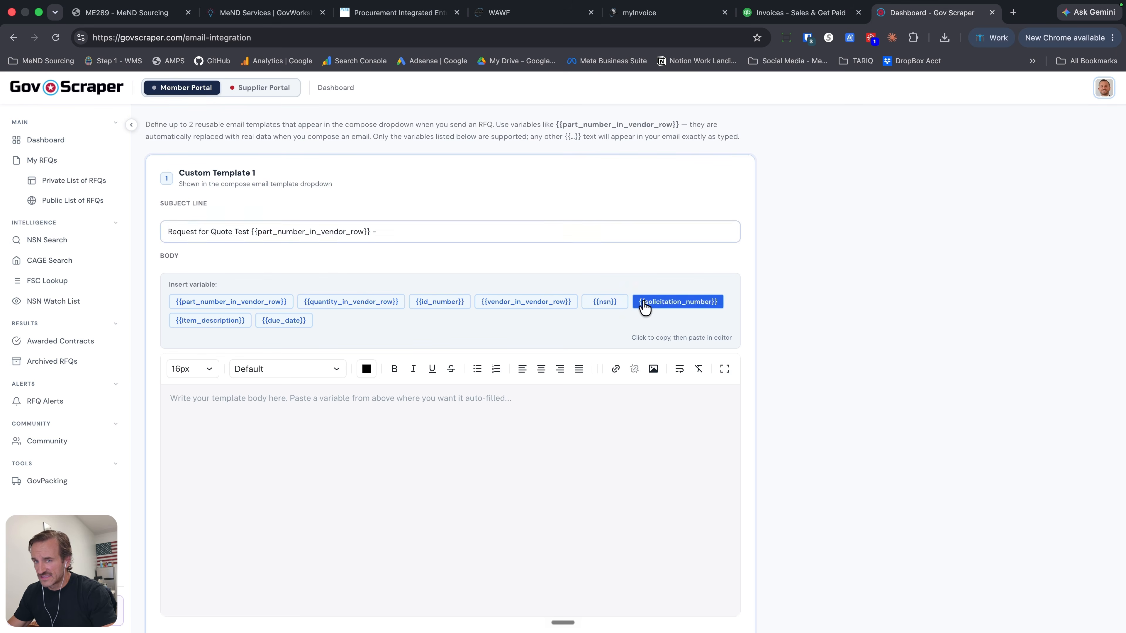
{"action": "right_click", "coordinate": [407, 227]}
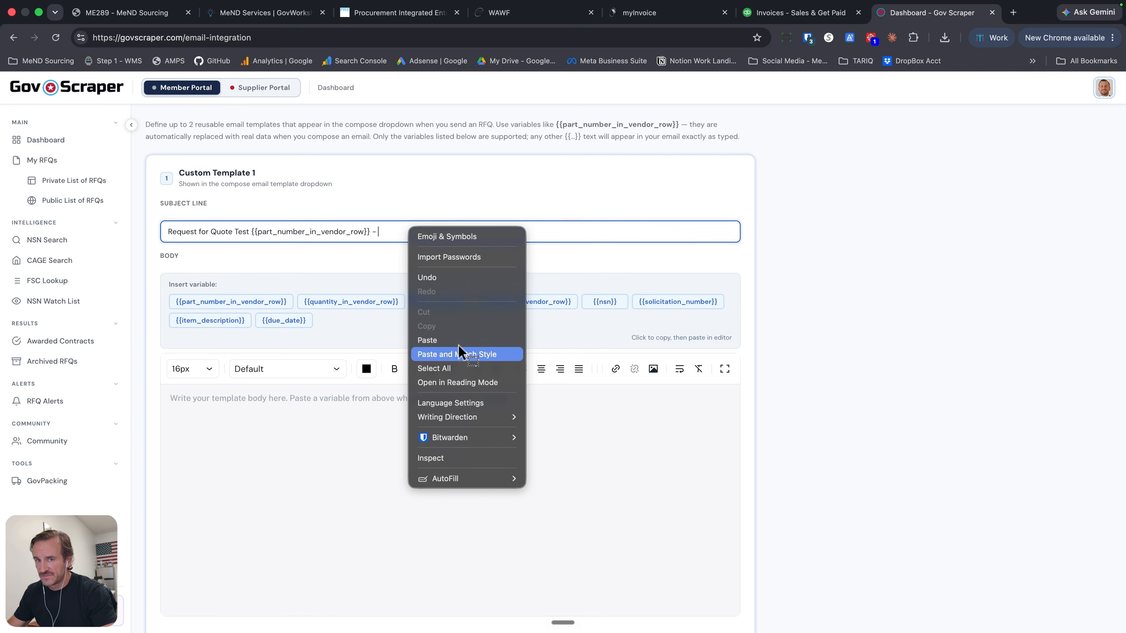
{"action": "left_click", "coordinate": [459, 355]}
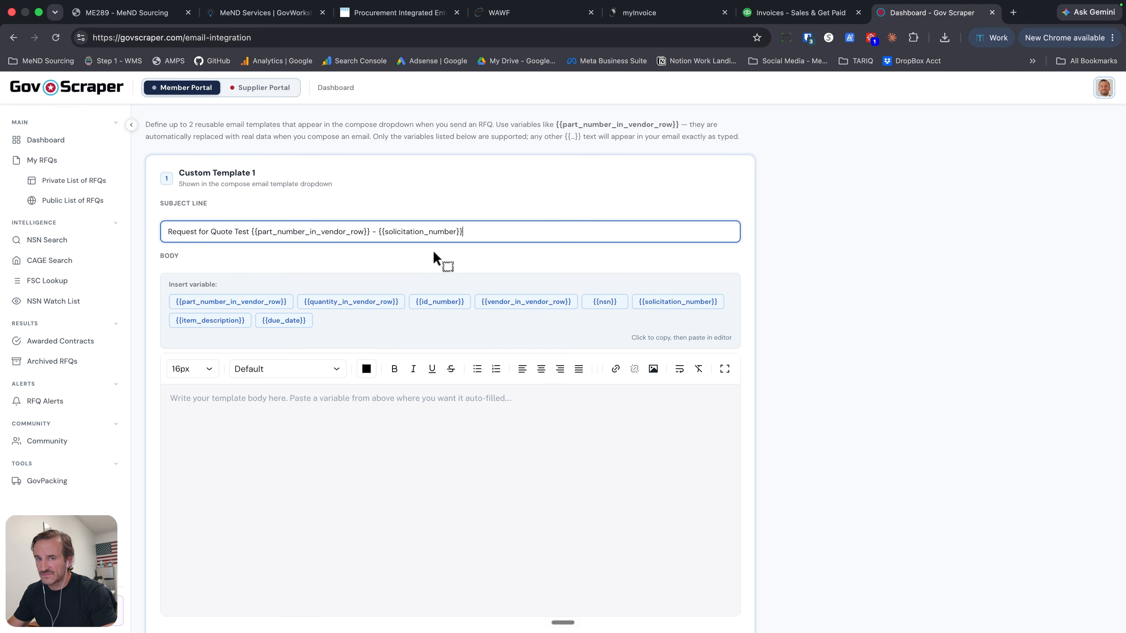
- Begin the template body with the greeting "Hi {{vendor_in_vendor_row}}-", using the copied vendor variable
{"action": "left_click", "coordinate": [199, 399]}
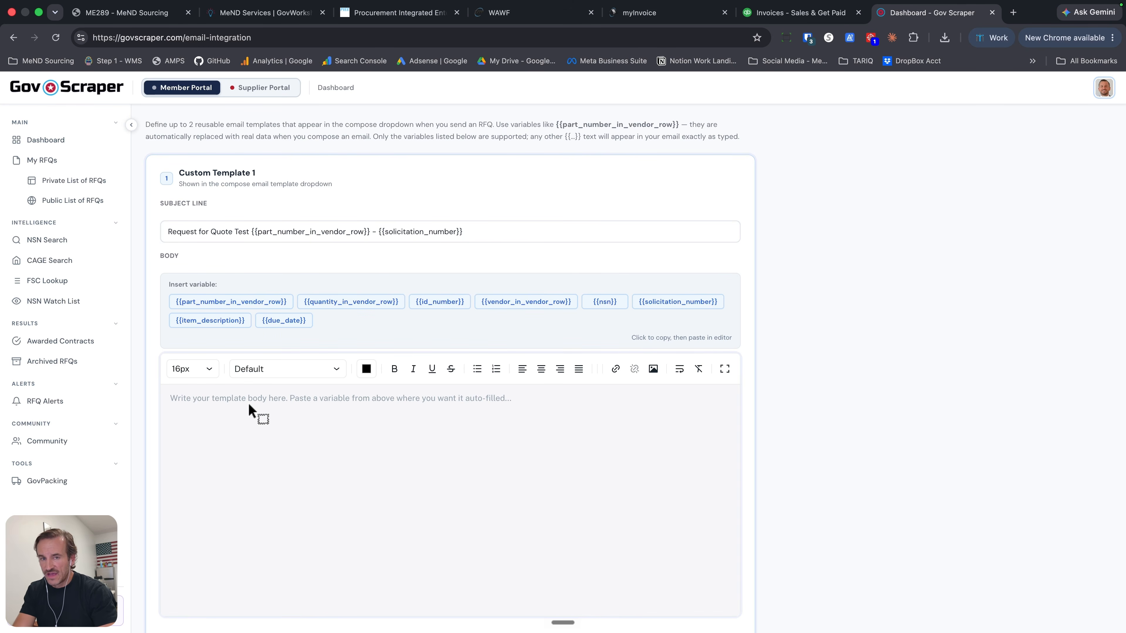
{"action": "type", "text": "HI"}
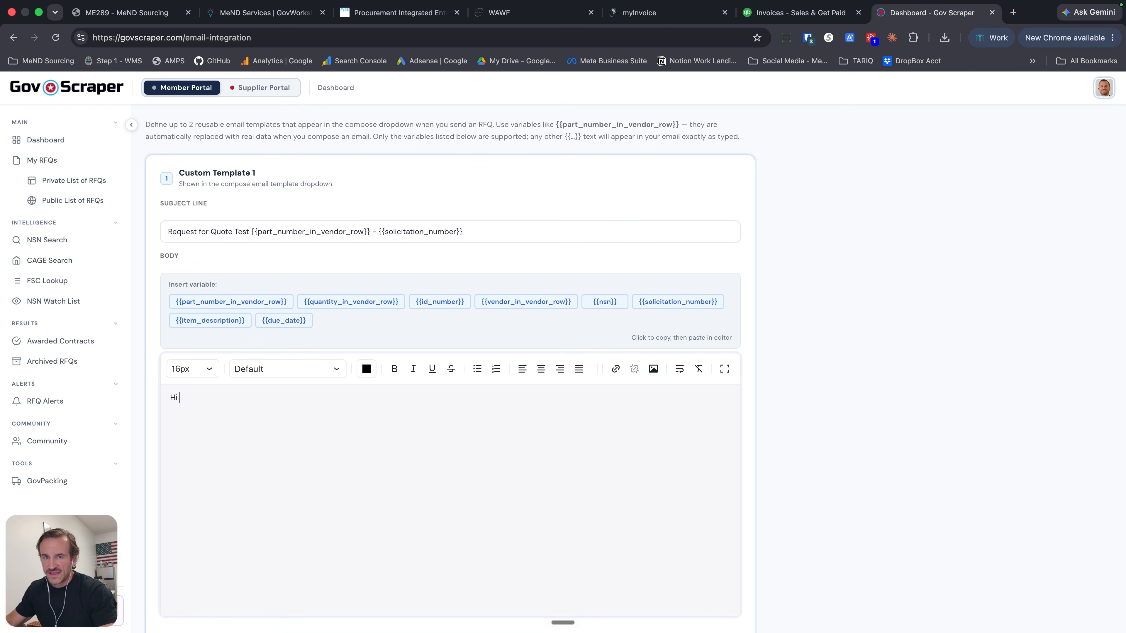
{"action": "left_click", "coordinate": [480, 306]}
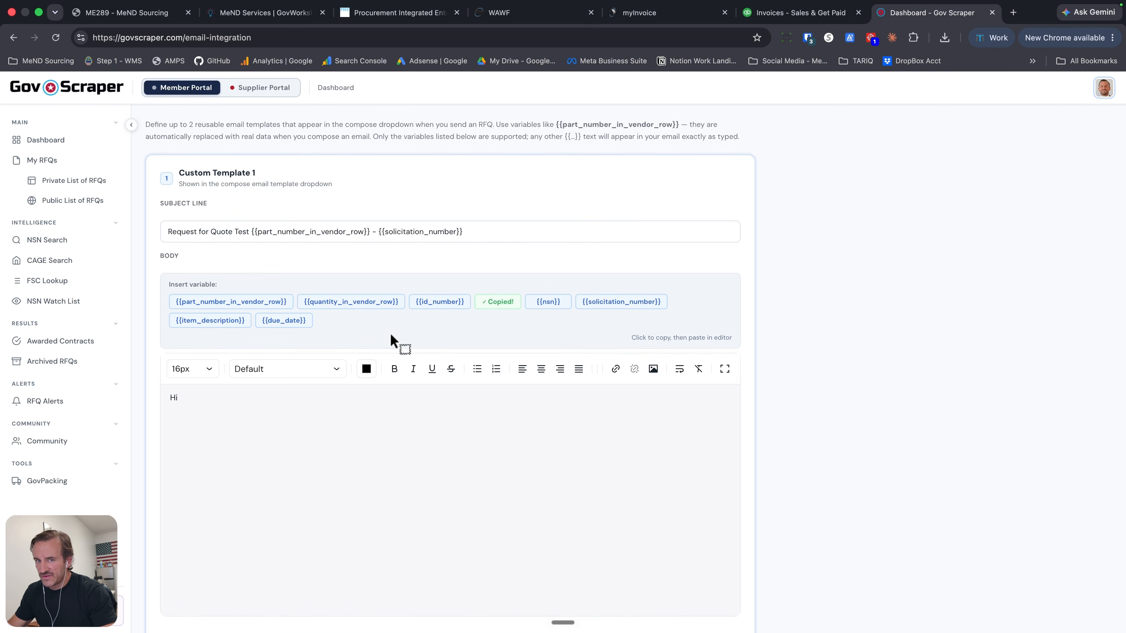
{"action": "left_click", "coordinate": [213, 397]}
{"action": "key", "text": "super+v"}
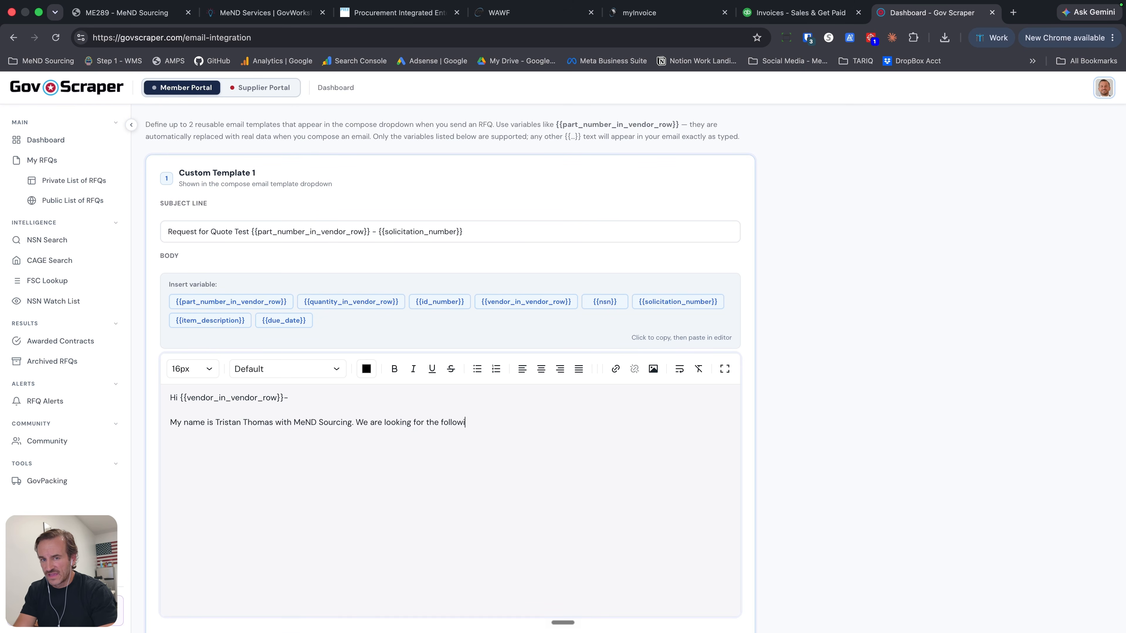
- Add an introduction naming the sender and MeND Sourcing, ending "We are looking for the following item:", and a line "Part: {{part_number_in_vendor_row}}"
{"action": "type", "text": "m:"}
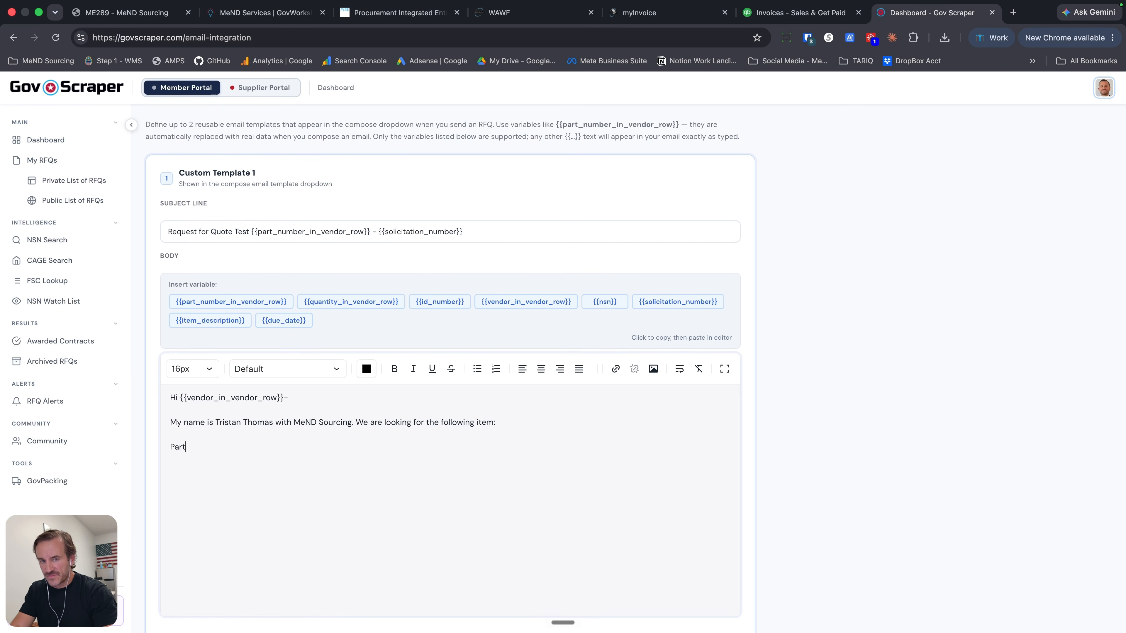
{"action": "left_click", "coordinate": [230, 304]}
{"action": "left_click", "coordinate": [219, 446]}
{"action": "key", "text": "super+v"}
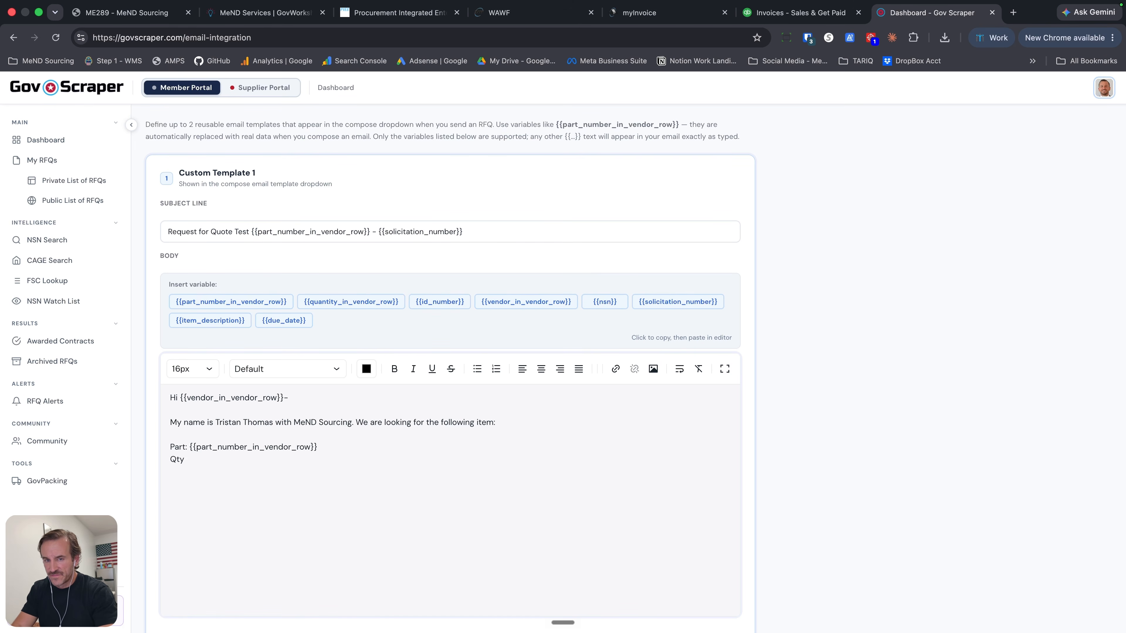
- Add the line "Qty: {{quantity_in_vendor_row}}" below the part line in the template body
{"action": "left_click", "coordinate": [351, 303]}
{"action": "left_click", "coordinate": [228, 463]}
{"action": "key", "text": "super+v"}
{"action": "key", "text": "Return"}
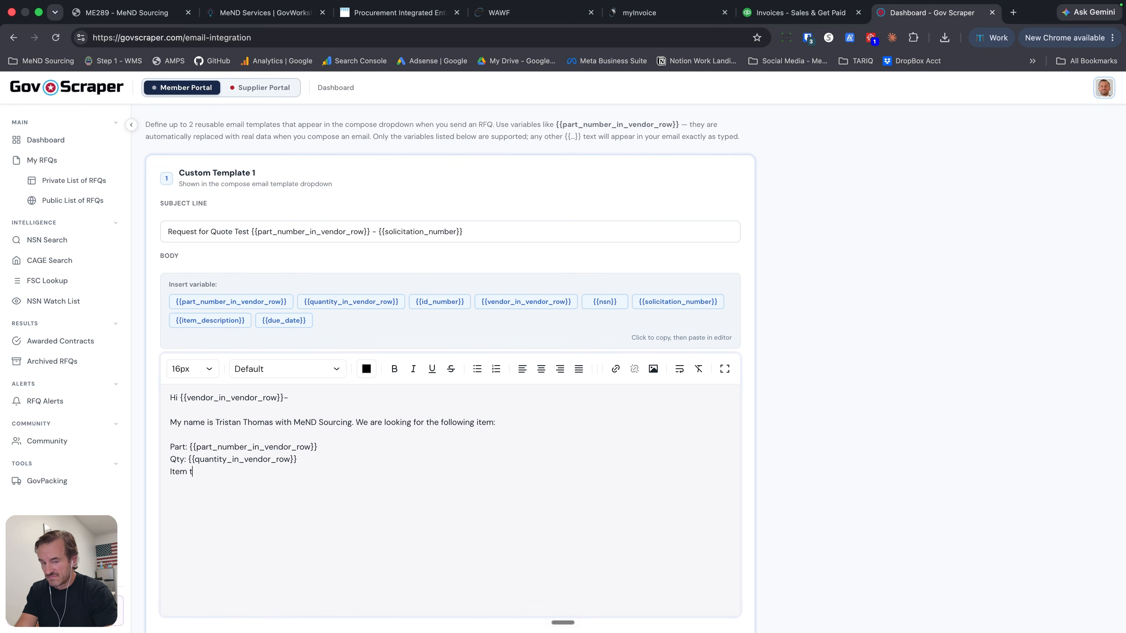
- Add the line "Item type: {{item_description}}" below the quantity and leave a blank line after it
{"action": "left_click", "coordinate": [216, 323]}
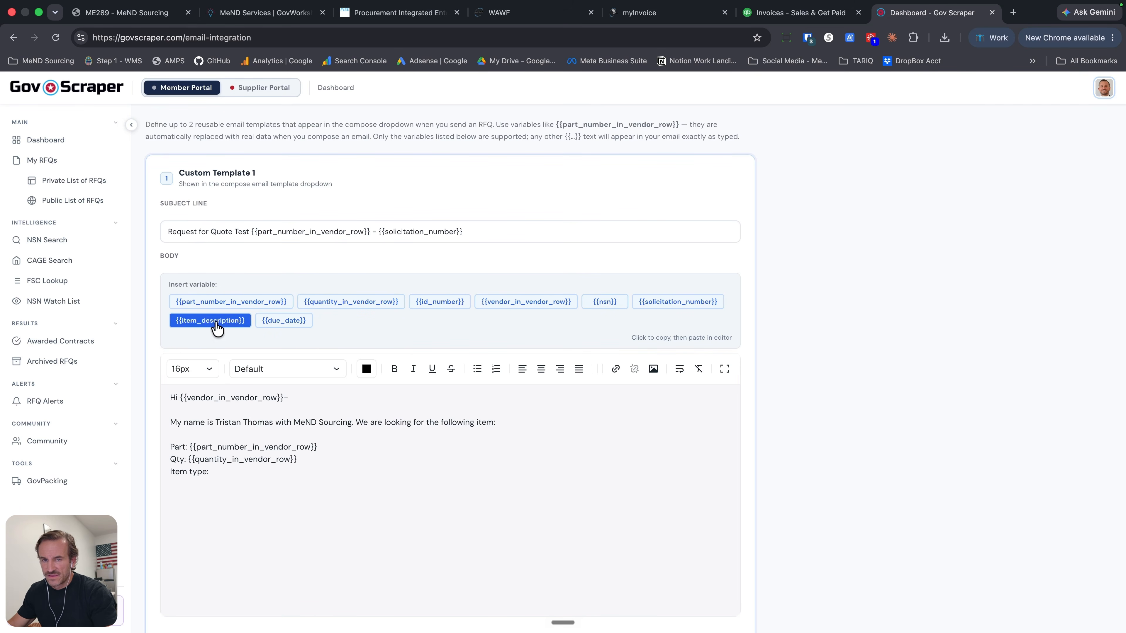
{"action": "left_click", "coordinate": [262, 479]}
{"action": "key", "text": "super+v"}
{"action": "key", "text": "Return"}
{"action": "key", "text": "Return"}
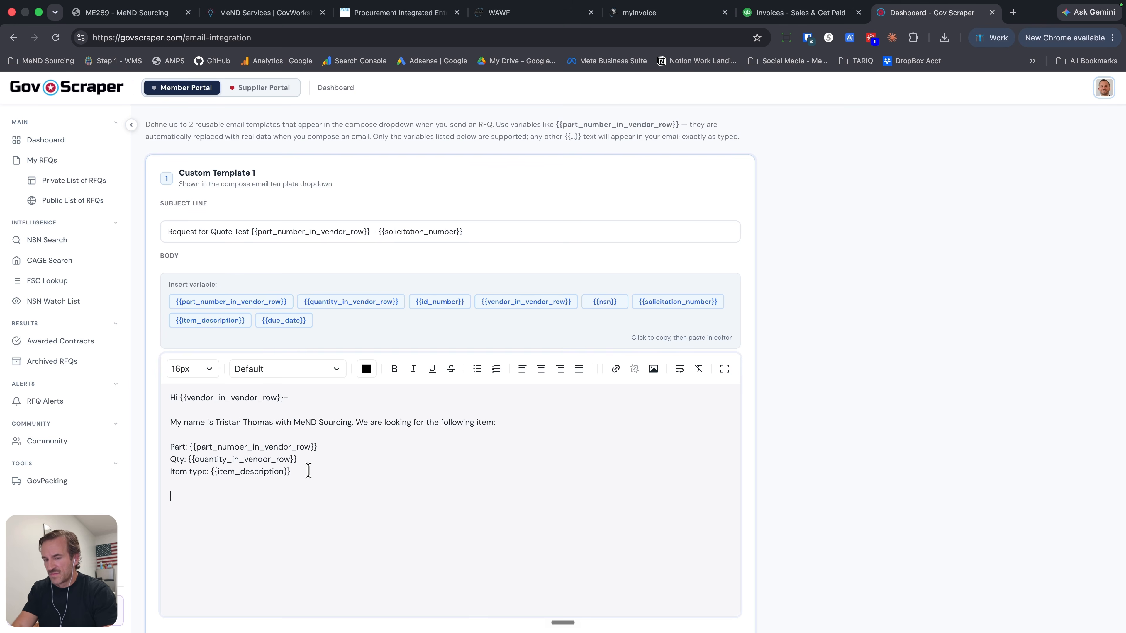
- Add "Please provide a quote with the lead time and also any other charges that you may have to order this item." and "Thank you!" to the body
{"action": "type", "text": "Please provide a quote with the lead time and also any other charg"}
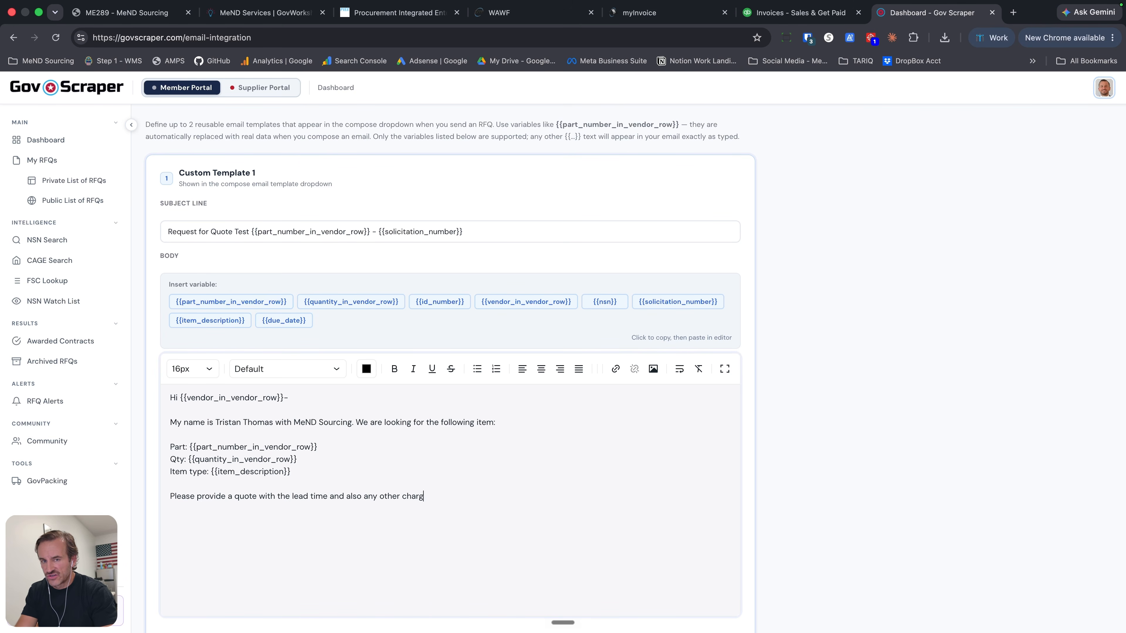
{"action": "type", "text": "es that you may have to order this item."}
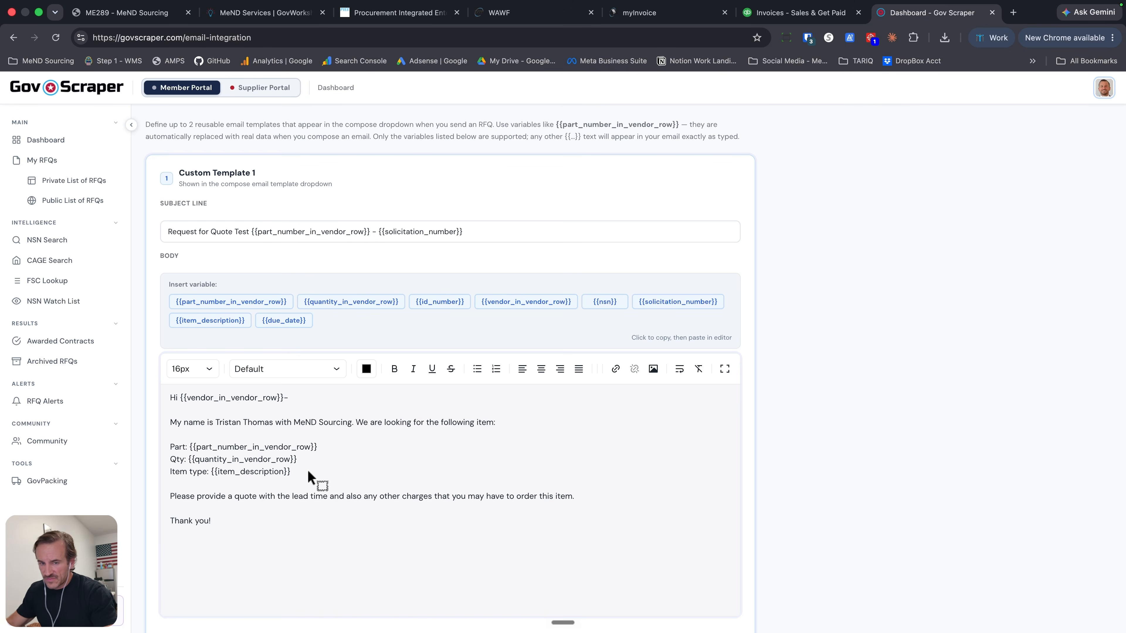
{"action": "scroll", "coordinate": [195, 550], "scroll_direction": "down", "scroll_amount": 2}
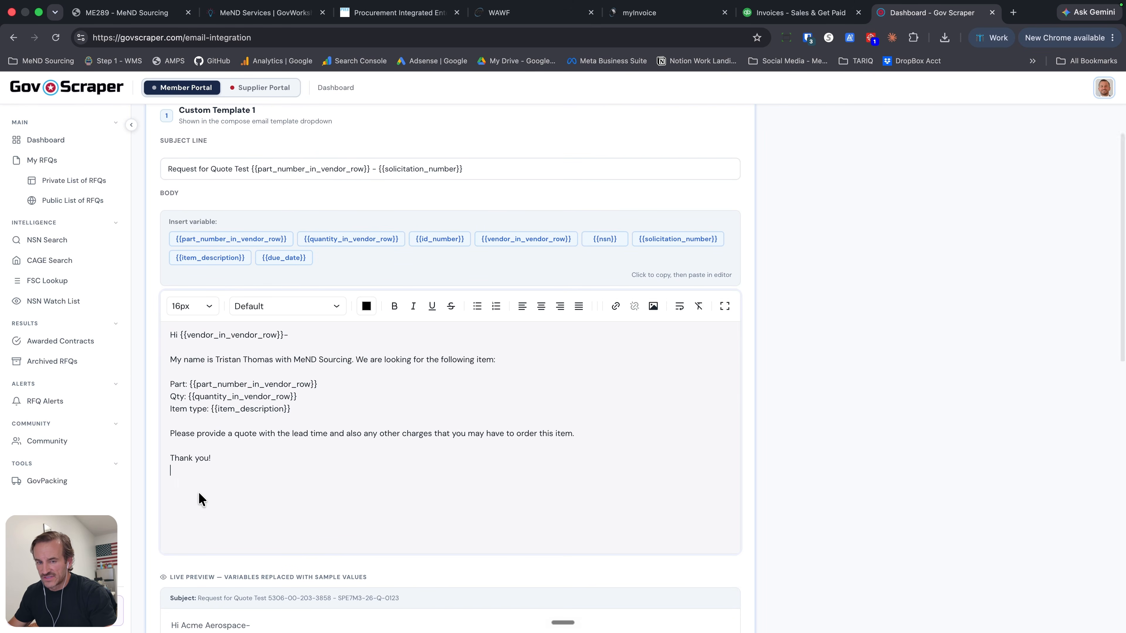
{"action": "scroll", "coordinate": [196, 490], "scroll_direction": "down", "scroll_amount": 1}
{"action": "left_click", "coordinate": [195, 484]}
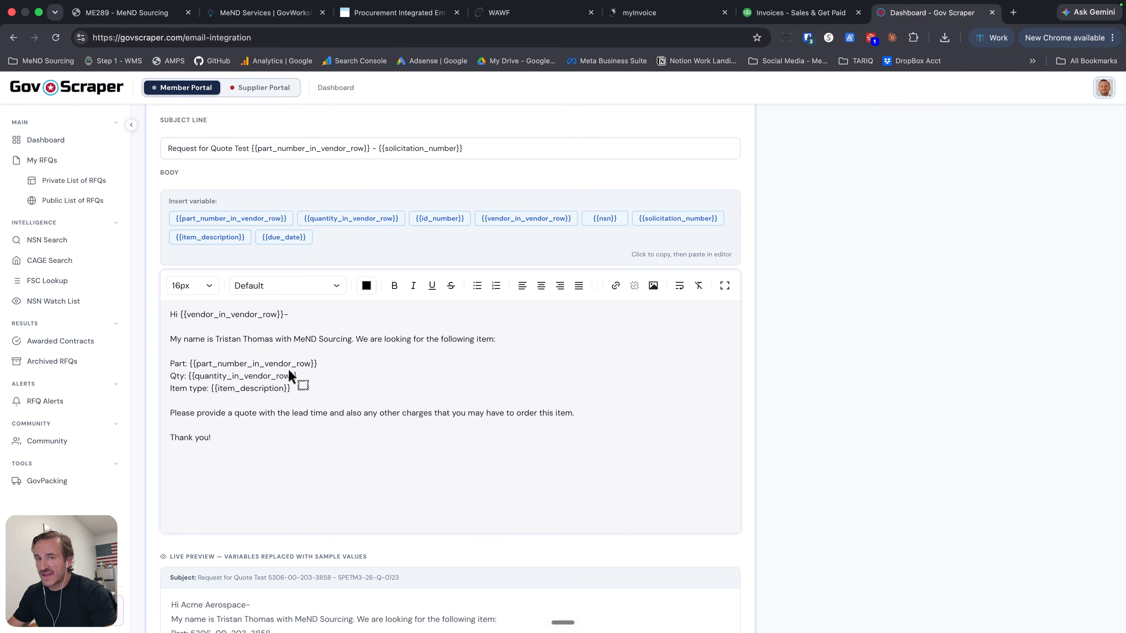
- Check the subject and body of Custom Template 1 in the live preview with sample values, and save the template
{"action": "scroll", "coordinate": [266, 338], "scroll_direction": "up", "scroll_amount": 1}
{"action": "scroll", "coordinate": [193, 399], "scroll_direction": "down", "scroll_amount": 5}
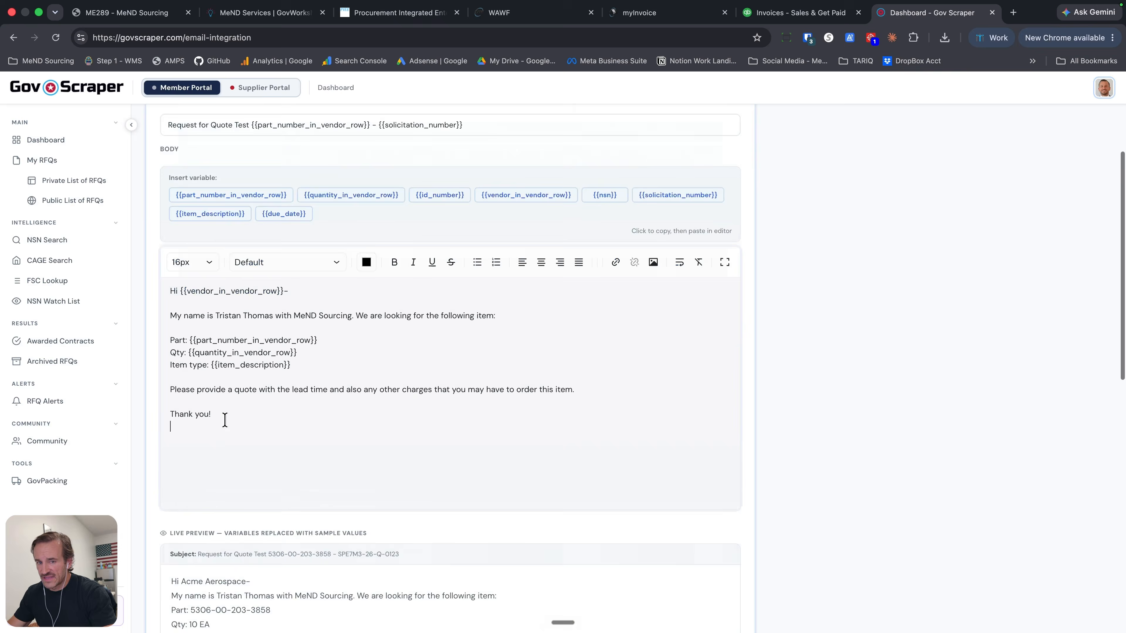
{"action": "scroll", "coordinate": [179, 401], "scroll_direction": "down", "scroll_amount": 1}
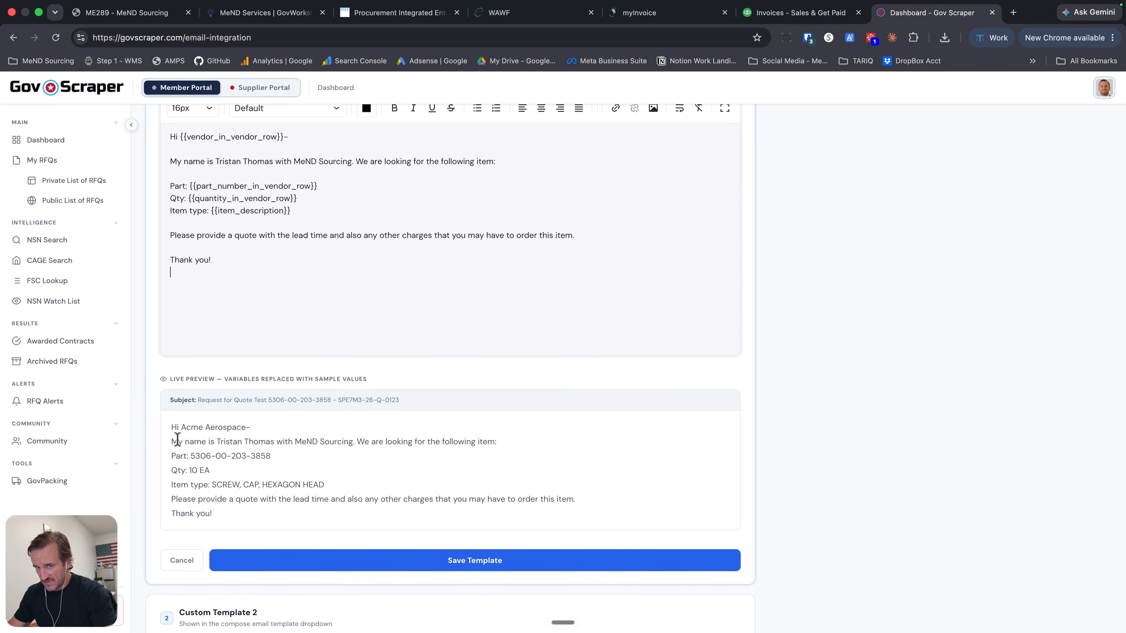
{"action": "left_click_drag", "start_coordinate": [198, 401], "coordinate": [427, 406]}
{"action": "left_click_drag", "start_coordinate": [176, 428], "coordinate": [241, 521]}
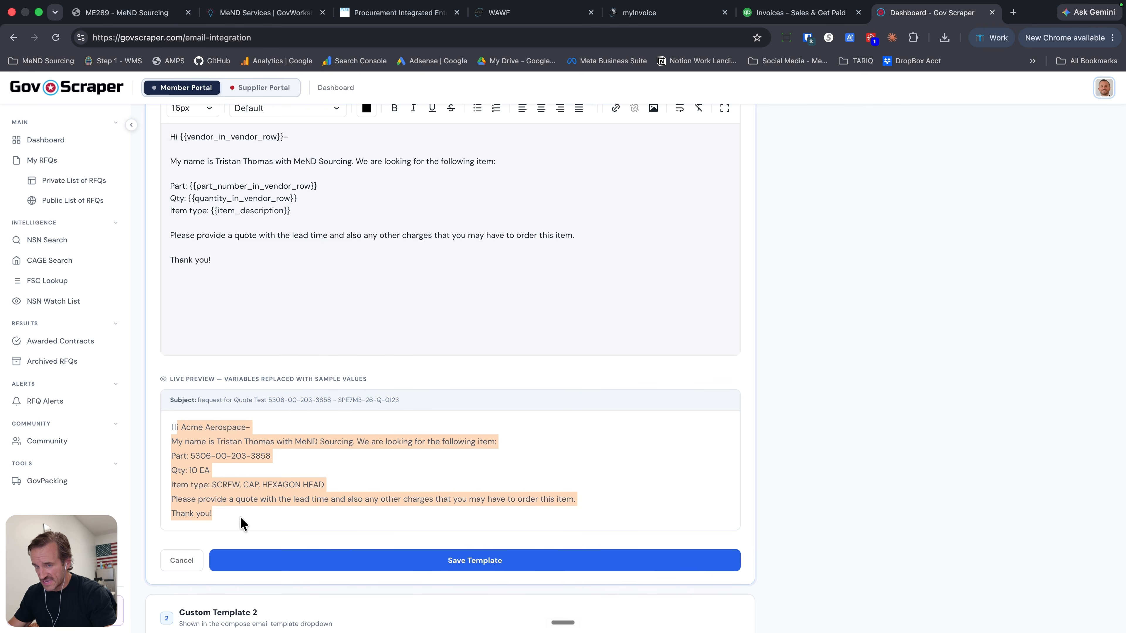
{"action": "left_click", "coordinate": [415, 562]}
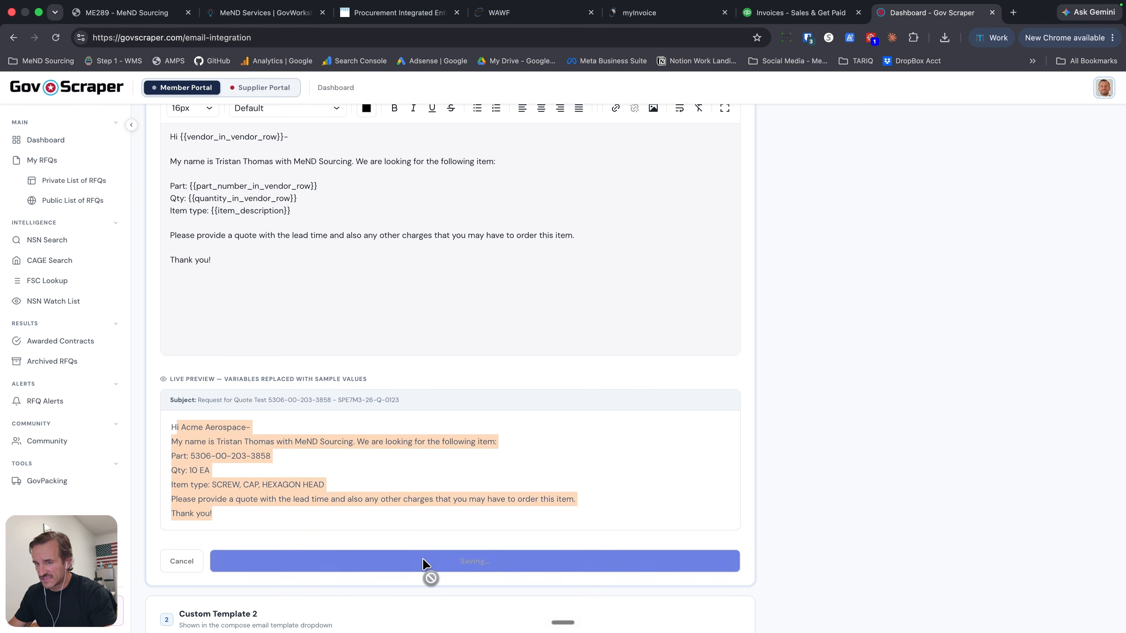
{"action": "scroll", "coordinate": [609, 495], "scroll_direction": "up", "scroll_amount": 5}
{"action": "scroll", "coordinate": [610, 495], "scroll_direction": "up", "scroll_amount": 1}
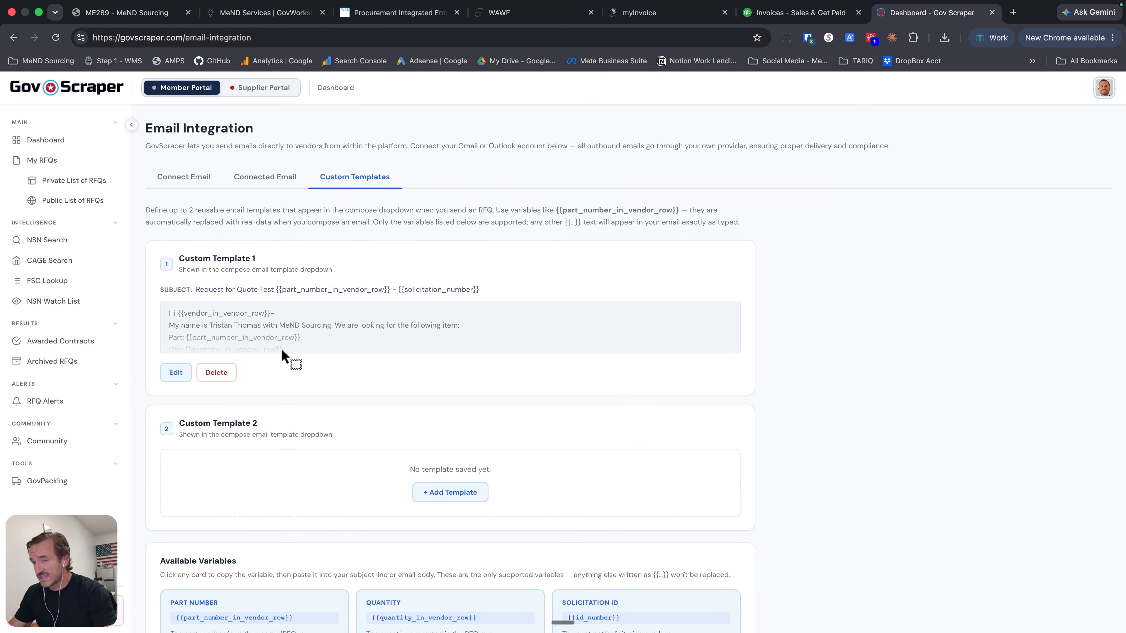
- Open solicitation SPE4A6-26-T-11SH from the private list of RFQs and highlight its ID in the header
{"action": "left_click", "coordinate": [76, 179]}
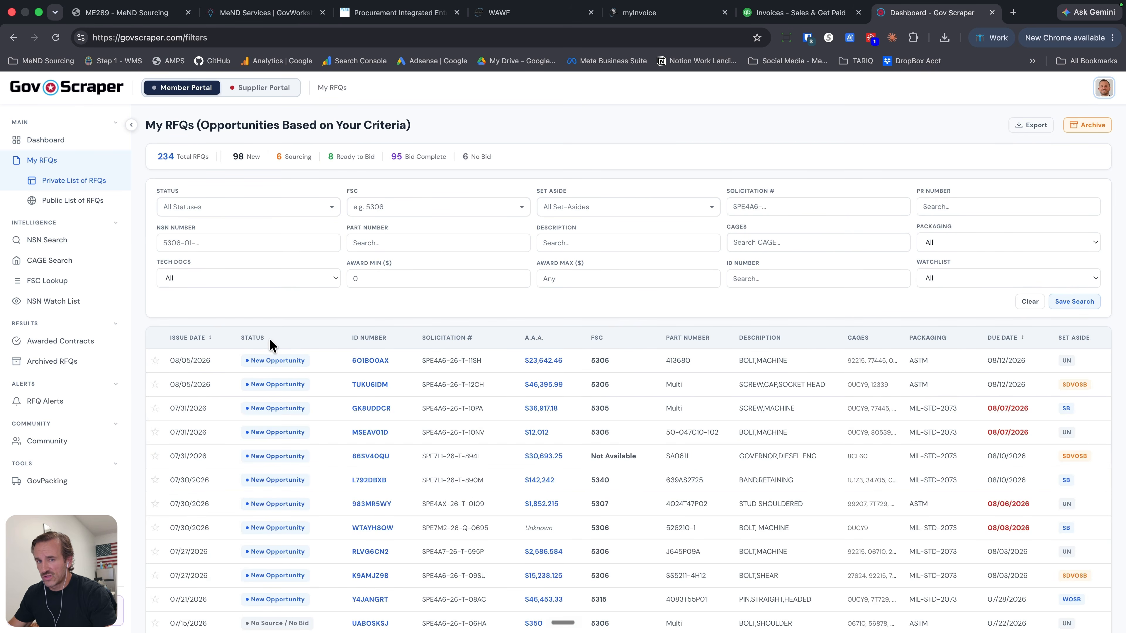
{"action": "left_click", "coordinate": [234, 364]}
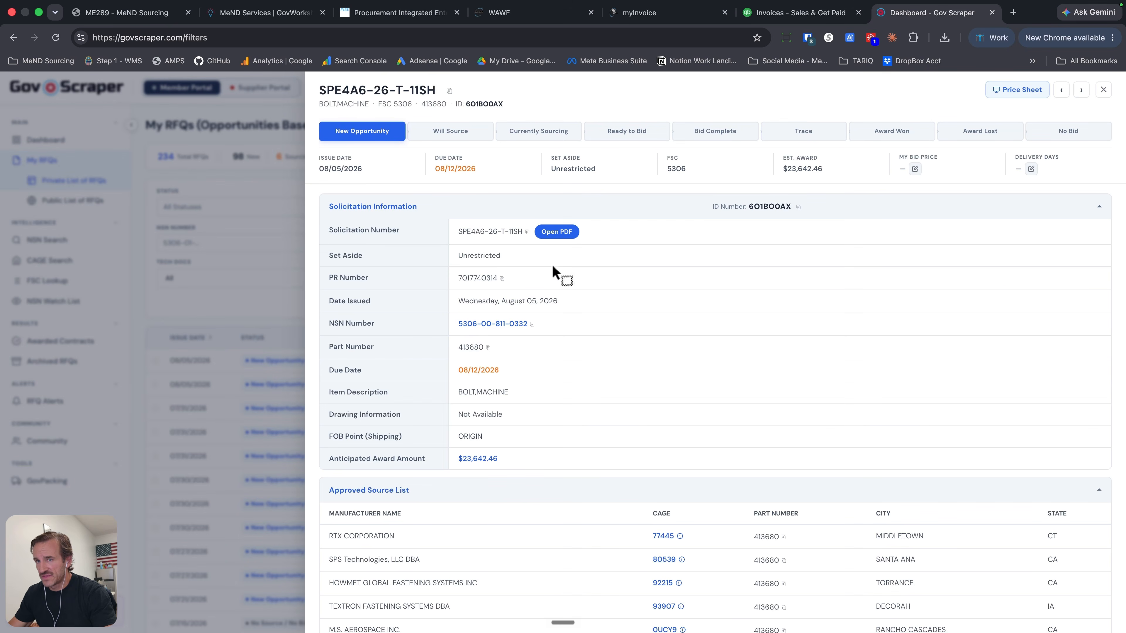
{"action": "double_click", "coordinate": [466, 104]}
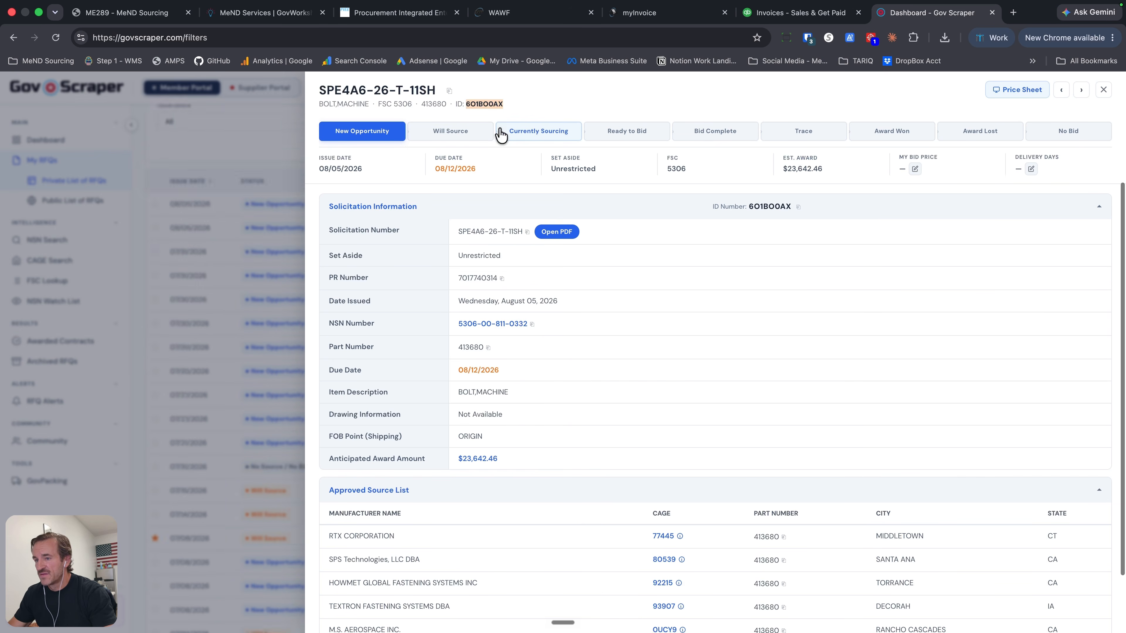
- Start composing an email to ABC Company from its row in the solicitation's Vendor Reference Table
{"action": "scroll", "coordinate": [595, 220], "scroll_direction": "down", "scroll_amount": 10}
{"action": "scroll", "coordinate": [595, 219], "scroll_direction": "down", "scroll_amount": 7}
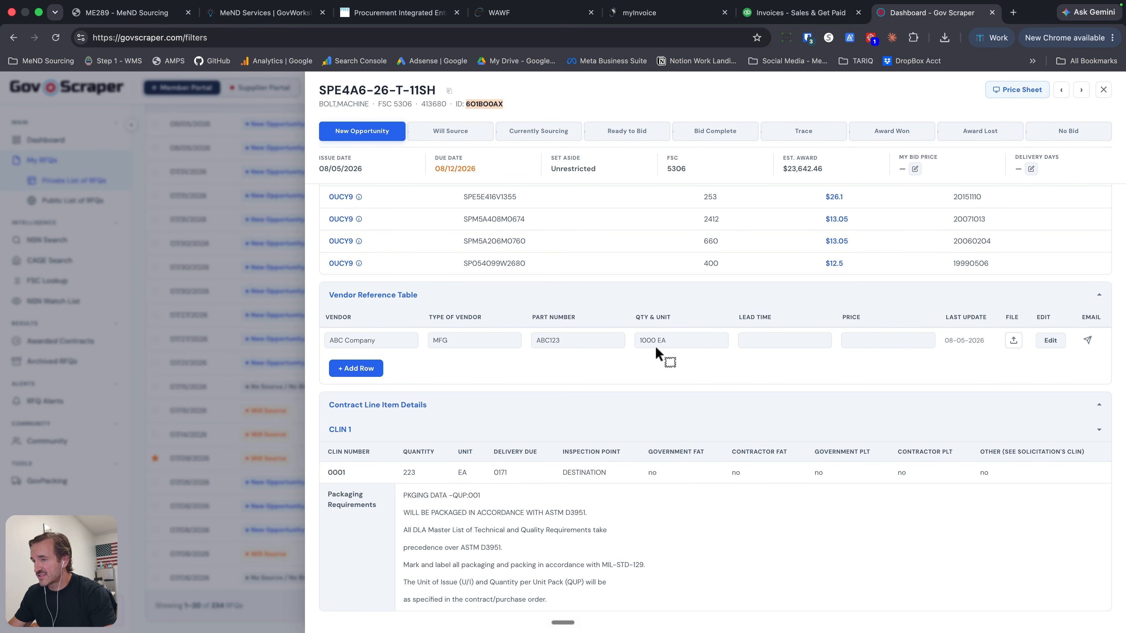
{"action": "left_click", "coordinate": [1088, 340]}
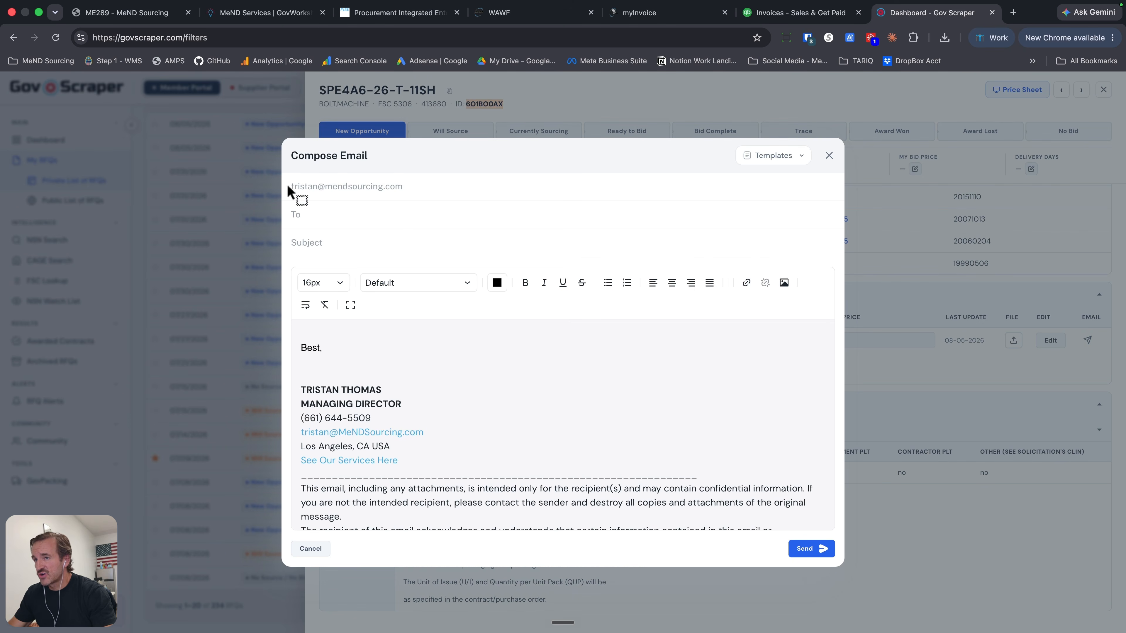
{"action": "left_click", "coordinate": [322, 217]}
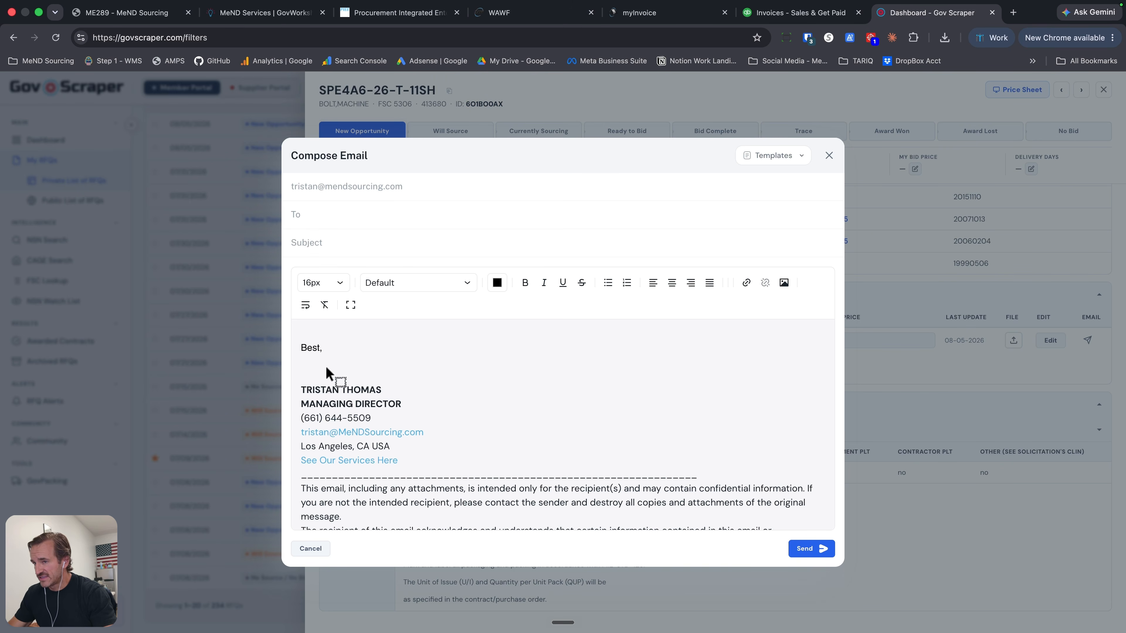
{"action": "scroll", "coordinate": [483, 482], "scroll_direction": "down", "scroll_amount": 1}
{"action": "scroll", "coordinate": [483, 481], "scroll_direction": "up", "scroll_amount": 1}
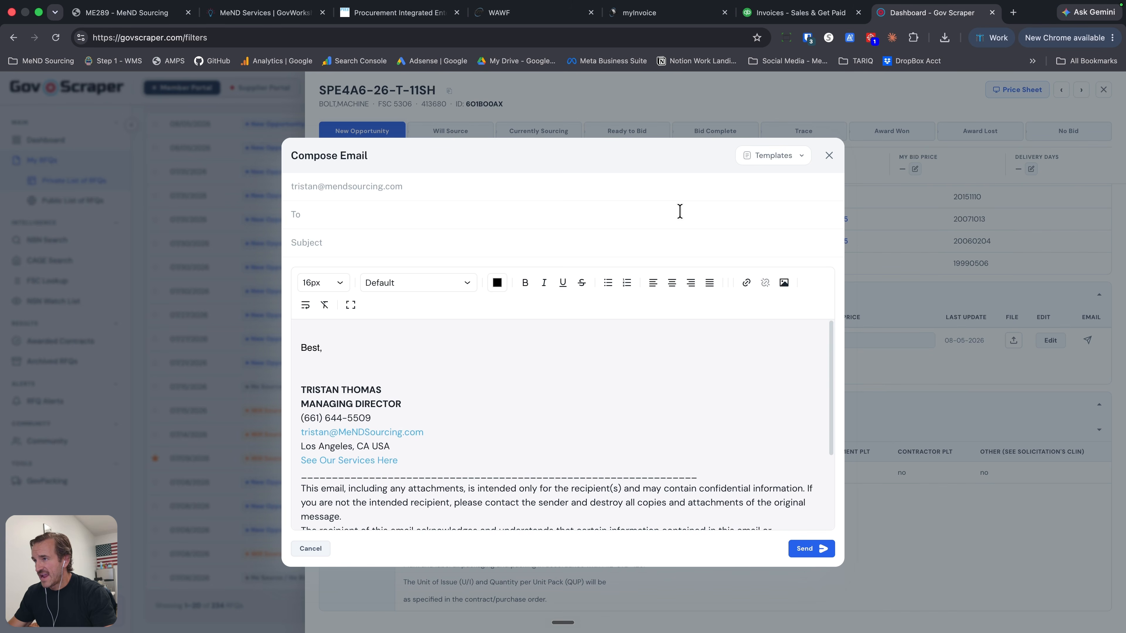
- Try the default Template 1 and Template 2 in the email draft to review their wording
{"action": "left_click", "coordinate": [770, 158]}
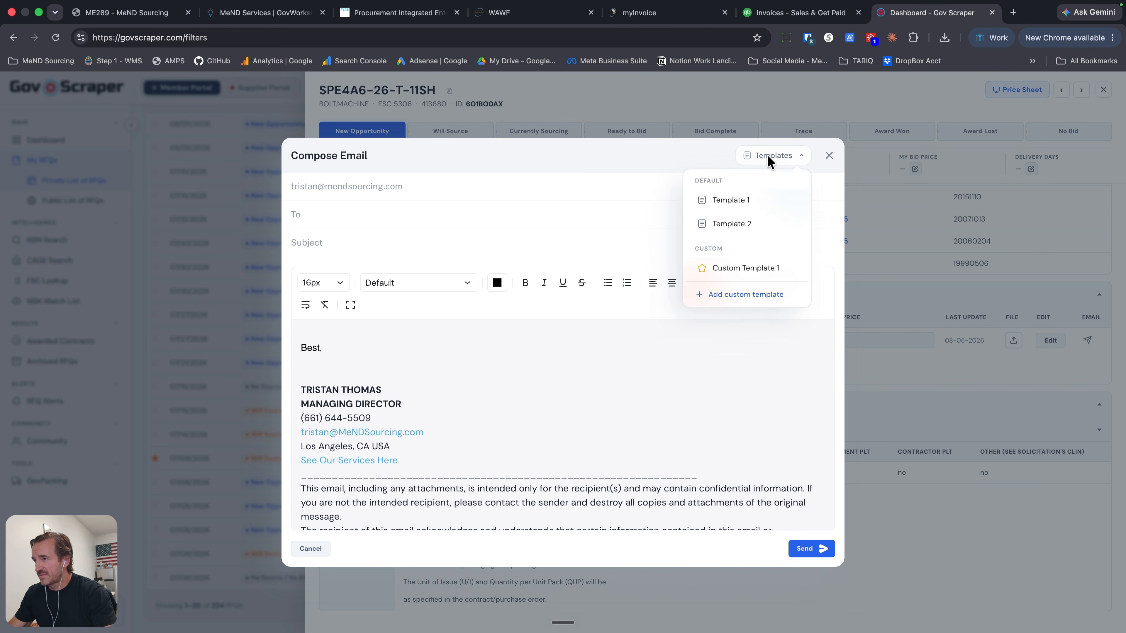
{"action": "left_click", "coordinate": [727, 205]}
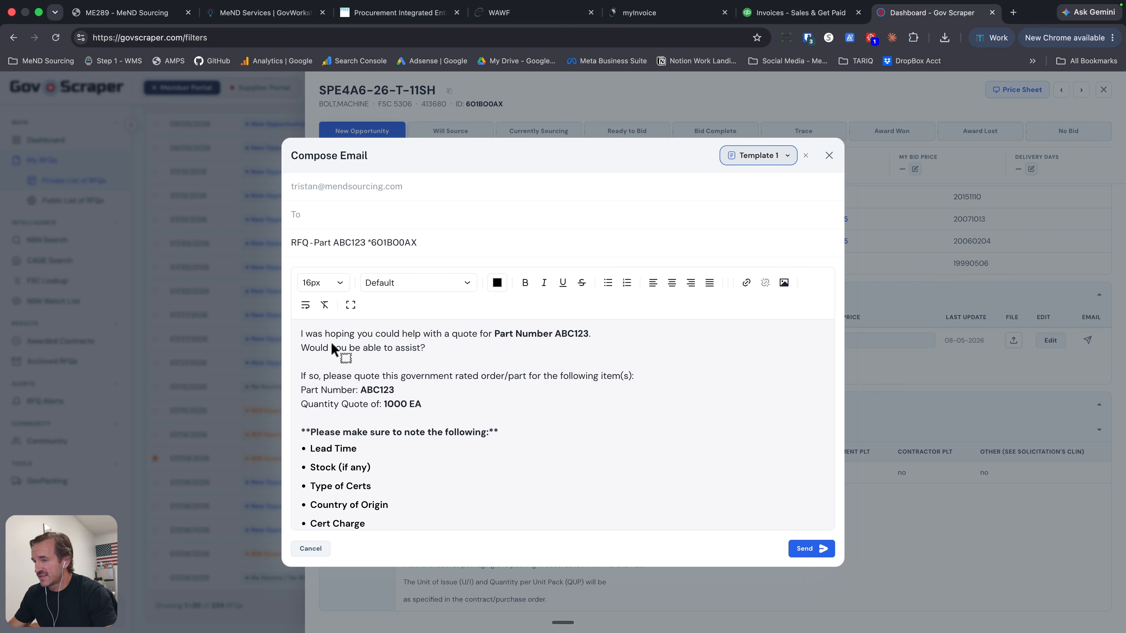
{"action": "scroll", "coordinate": [392, 446], "scroll_direction": "down", "scroll_amount": 3}
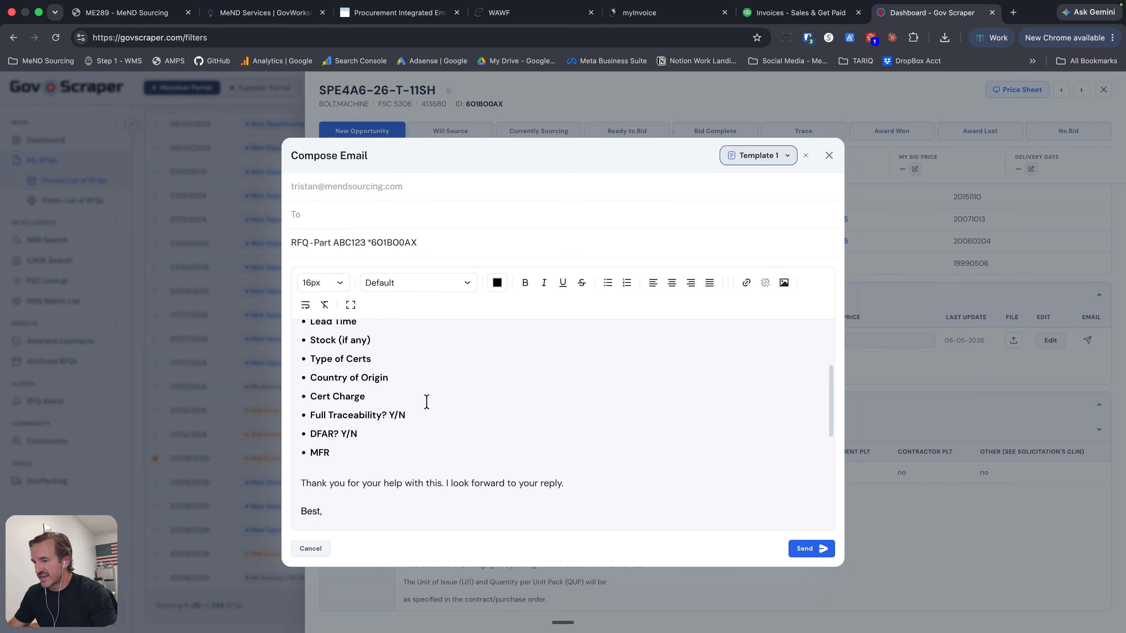
{"action": "scroll", "coordinate": [425, 402], "scroll_direction": "up", "scroll_amount": 3}
{"action": "scroll", "coordinate": [384, 387], "scroll_direction": "down", "scroll_amount": 3}
{"action": "scroll", "coordinate": [394, 381], "scroll_direction": "down", "scroll_amount": 5}
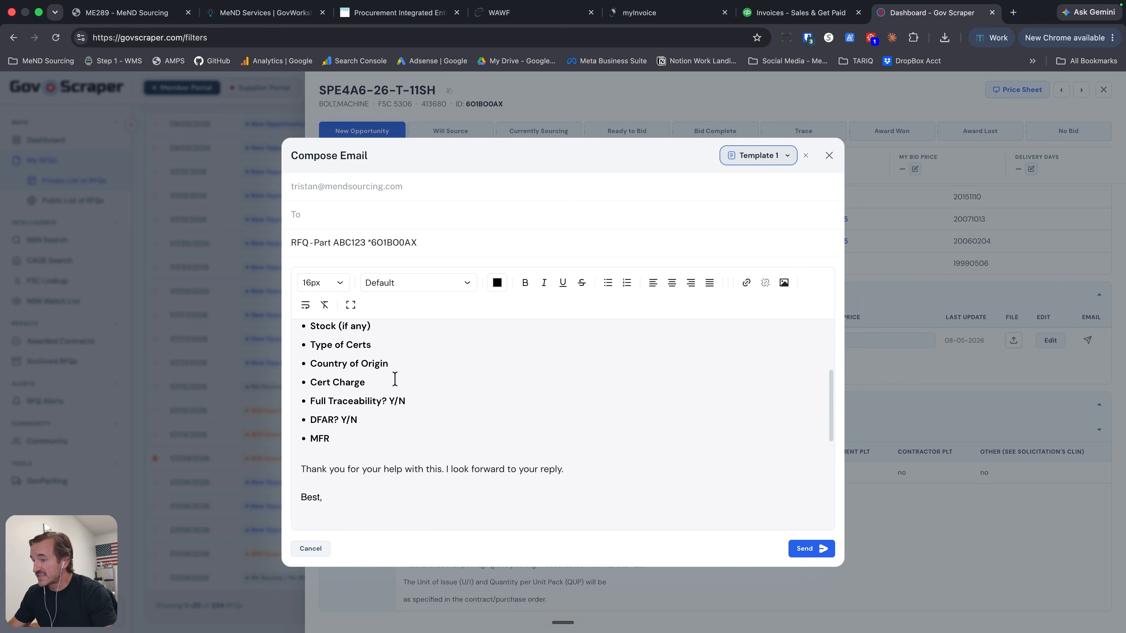
{"action": "scroll", "coordinate": [381, 386], "scroll_direction": "up", "scroll_amount": 10}
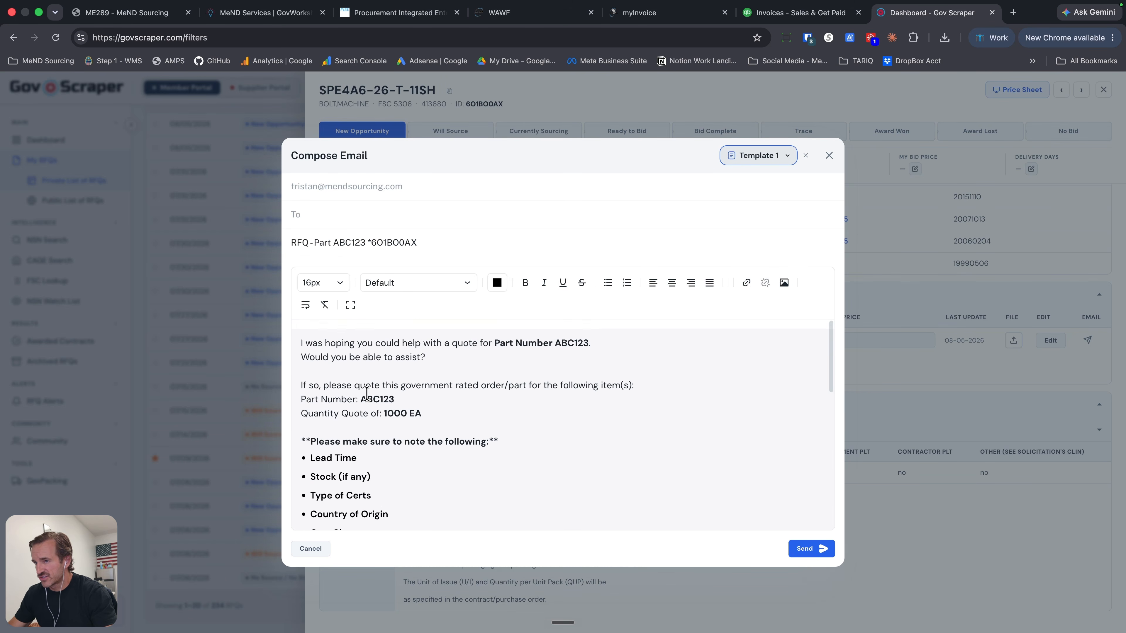
{"action": "left_click", "coordinate": [745, 156]}
{"action": "left_click", "coordinate": [717, 226]}
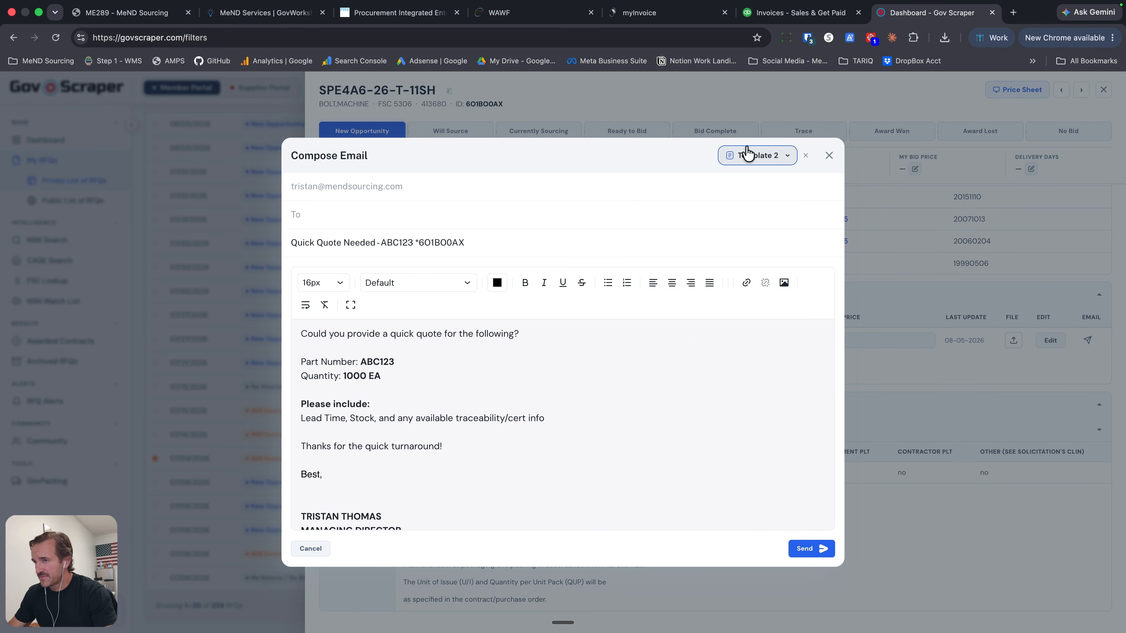
- Apply Custom Template 1 to the email and insert blank lines after the greeting, the introduction and the item type line
{"action": "left_click", "coordinate": [758, 156]}
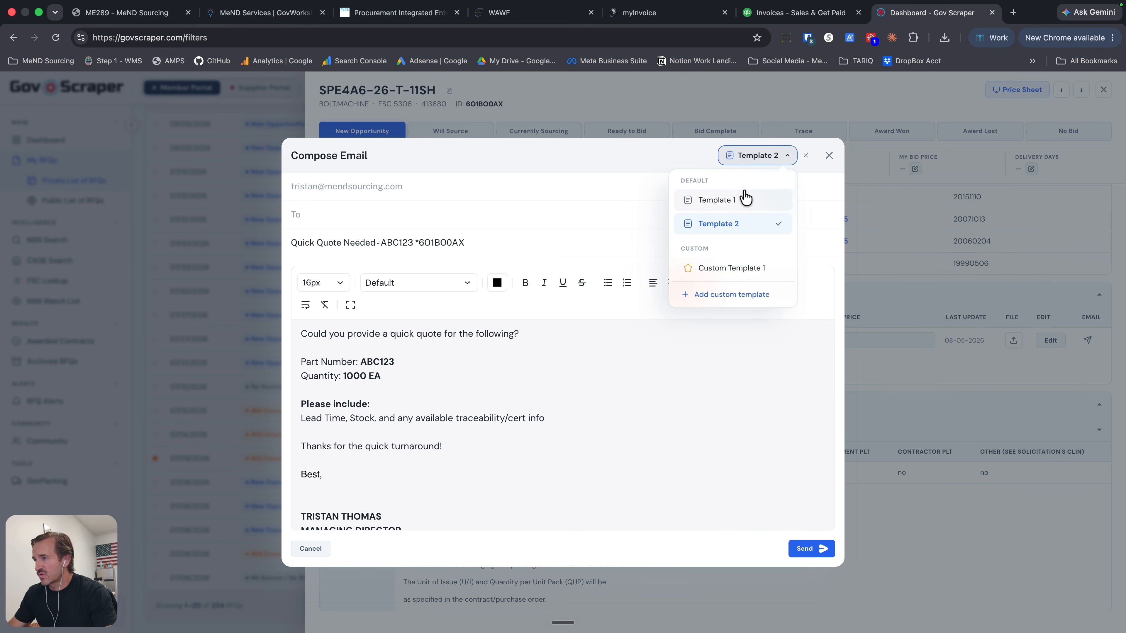
{"action": "left_click", "coordinate": [734, 272]}
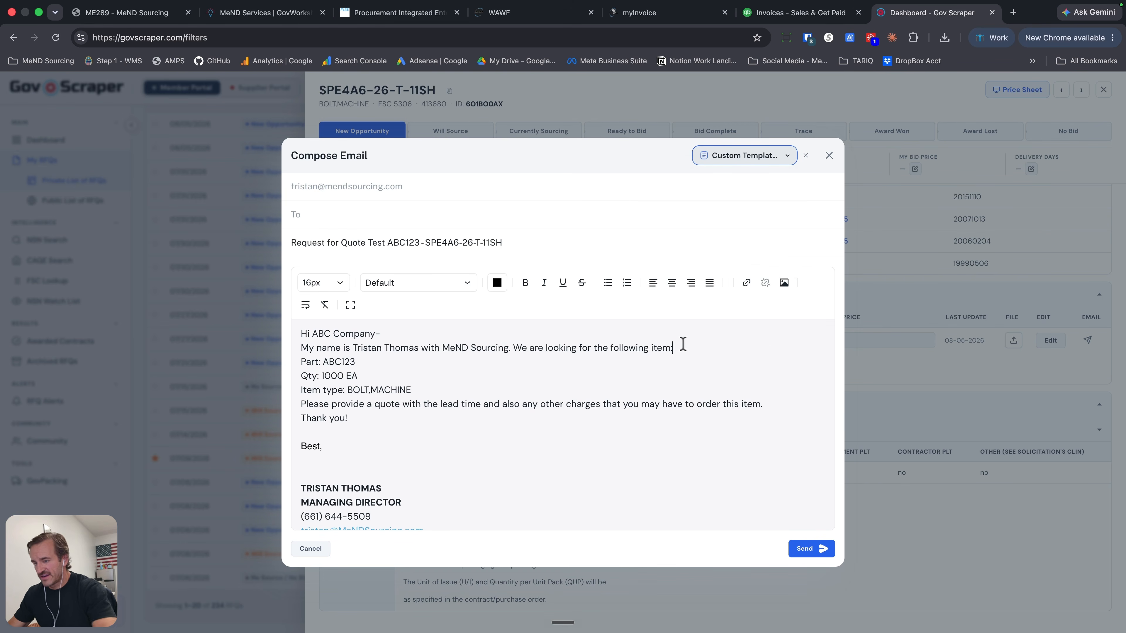
{"action": "key", "text": "Return"}
{"action": "left_click", "coordinate": [433, 403]}
{"action": "key", "text": "Return"}
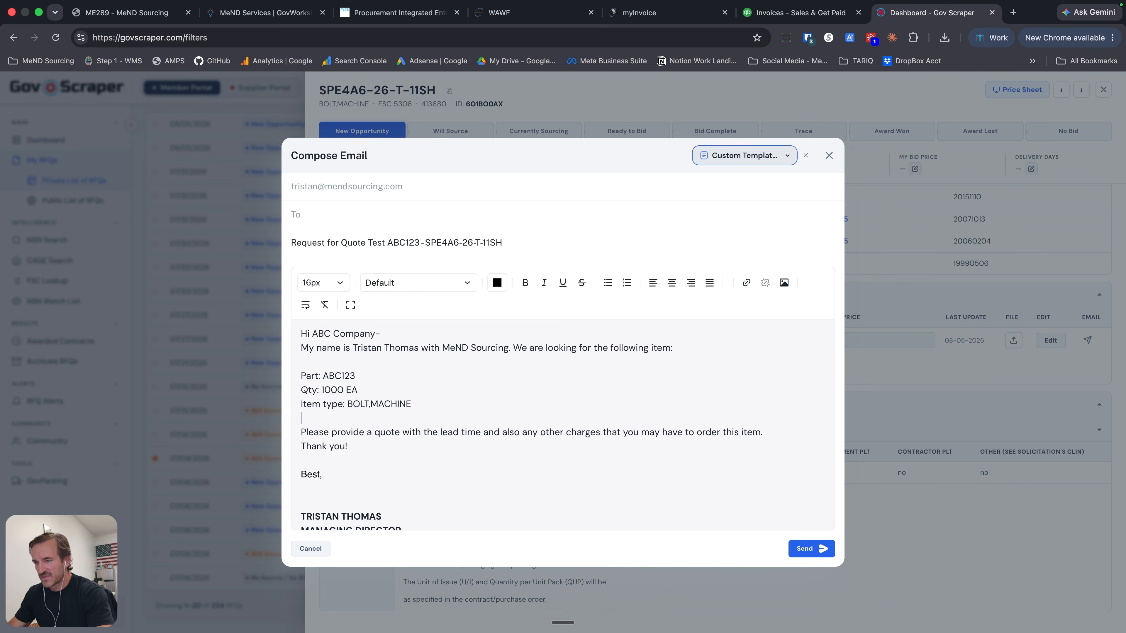
{"action": "left_click", "coordinate": [389, 334]}
{"action": "key", "text": "Return"}
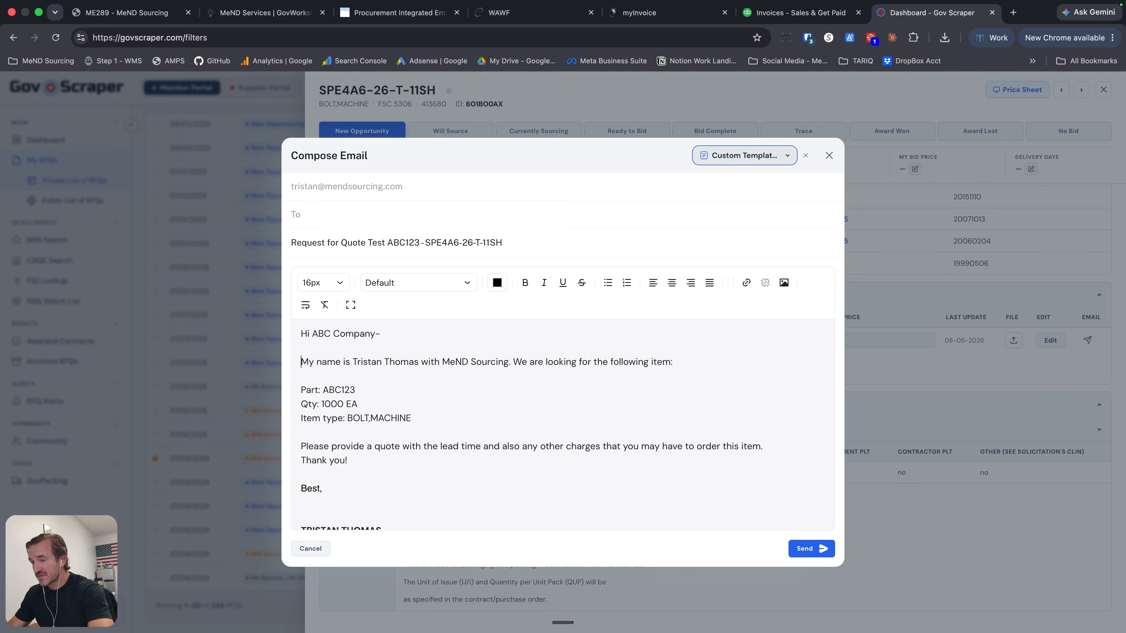
{"action": "scroll", "coordinate": [382, 390], "scroll_direction": "down", "scroll_amount": 3}
{"action": "scroll", "coordinate": [385, 428], "scroll_direction": "up", "scroll_amount": 3}
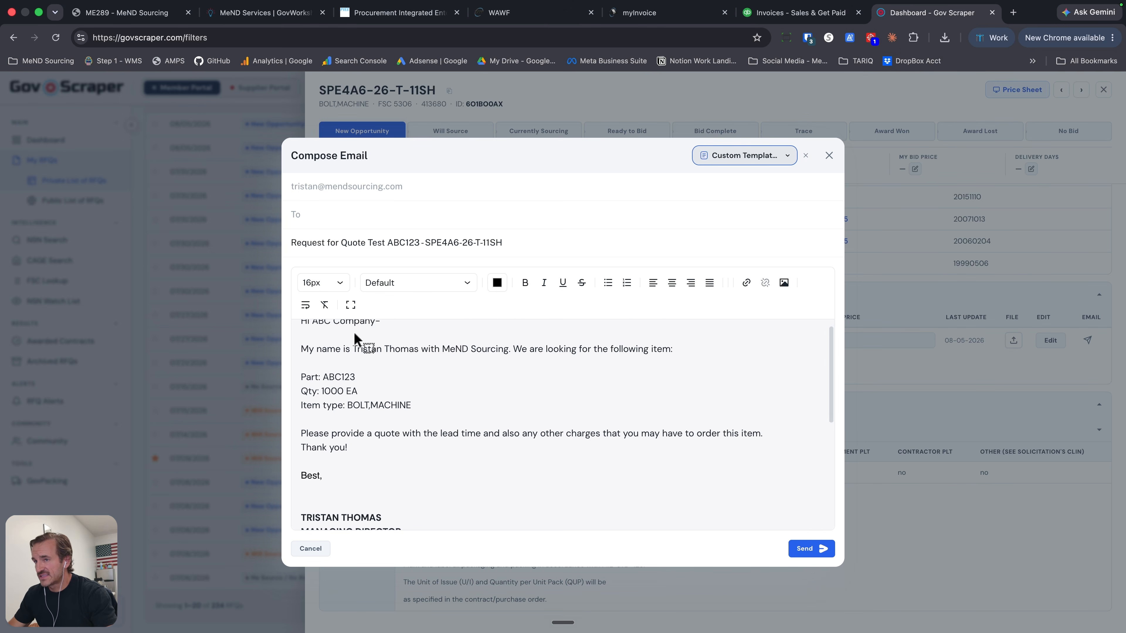
- Fill in the vendor's email address as recipient and send the request-for-quote email
{"action": "left_click", "coordinate": [333, 215]}
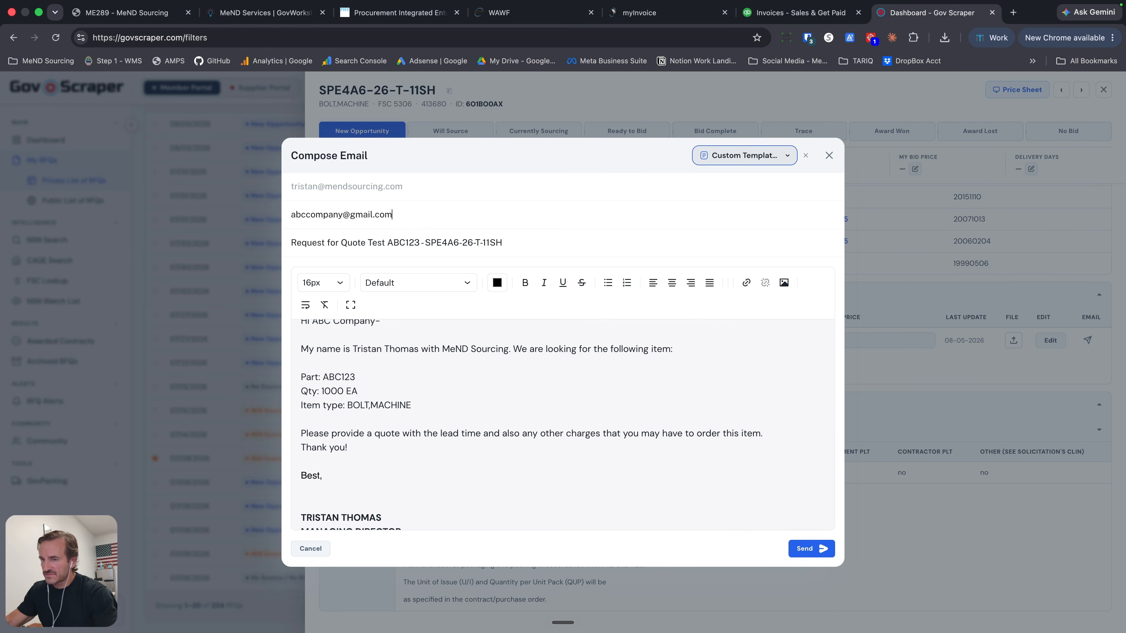
{"action": "left_click", "coordinate": [808, 550]}
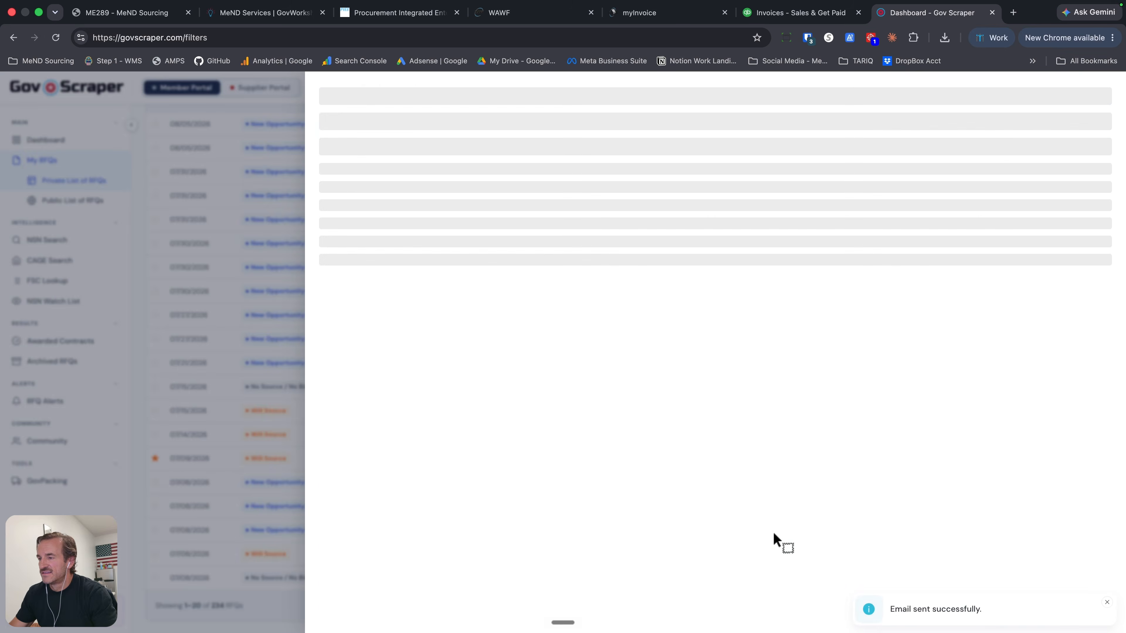